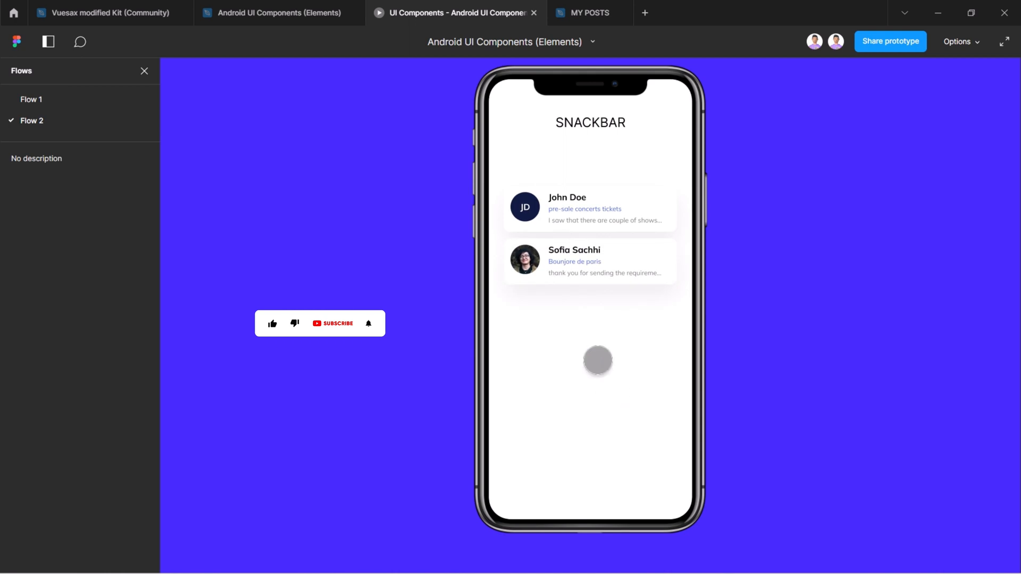
Test the snackbar prototype by swiping the second email card, deleting it and undoing the deletion, and close the preview.
{"action": "left_click_drag", "start_coordinate": [617, 257], "coordinate": [543, 257]}
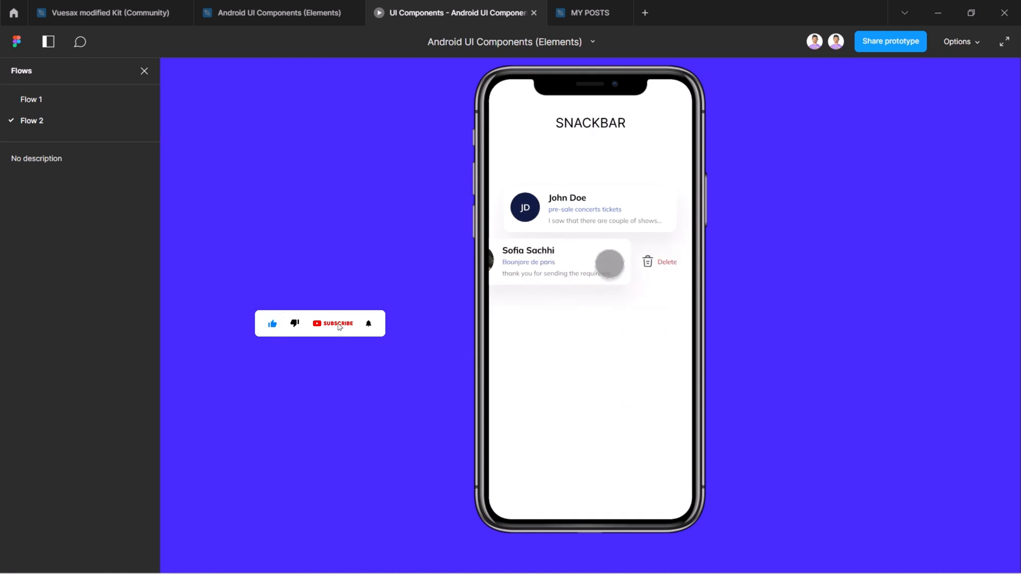
{"action": "left_click", "coordinate": [655, 262]}
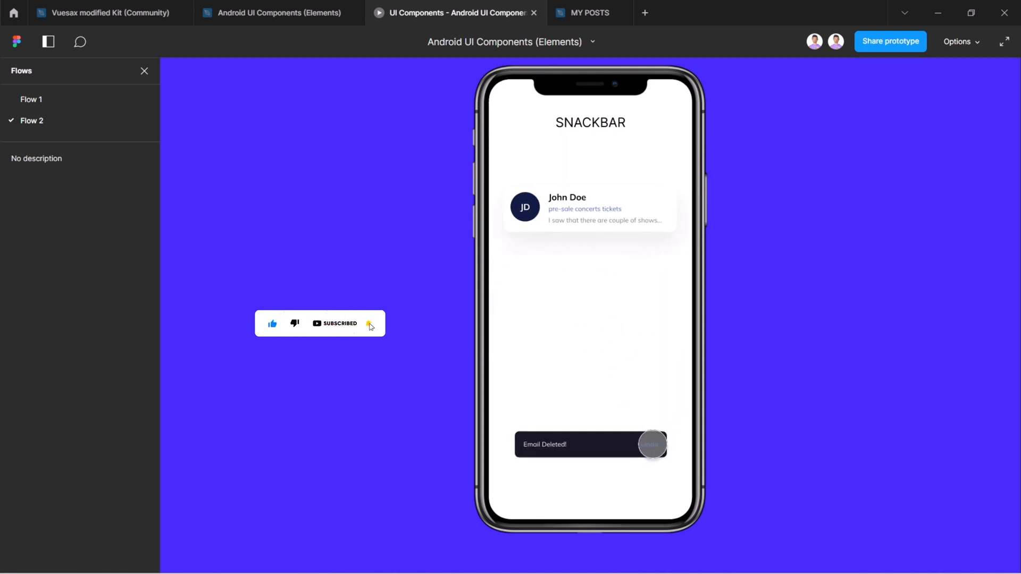
{"action": "left_click", "coordinate": [653, 445]}
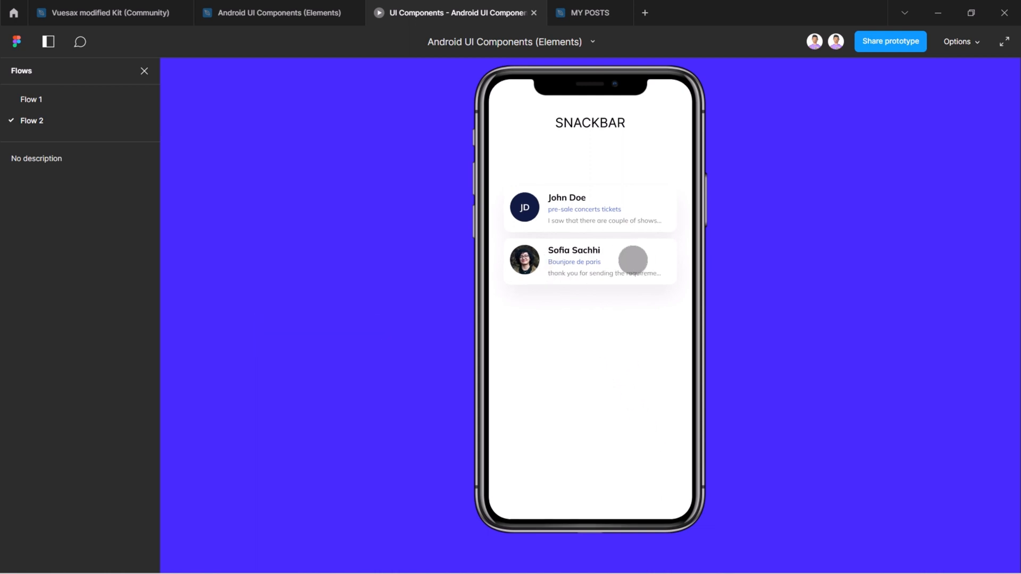
{"action": "left_click_drag", "start_coordinate": [633, 260], "coordinate": [511, 247]}
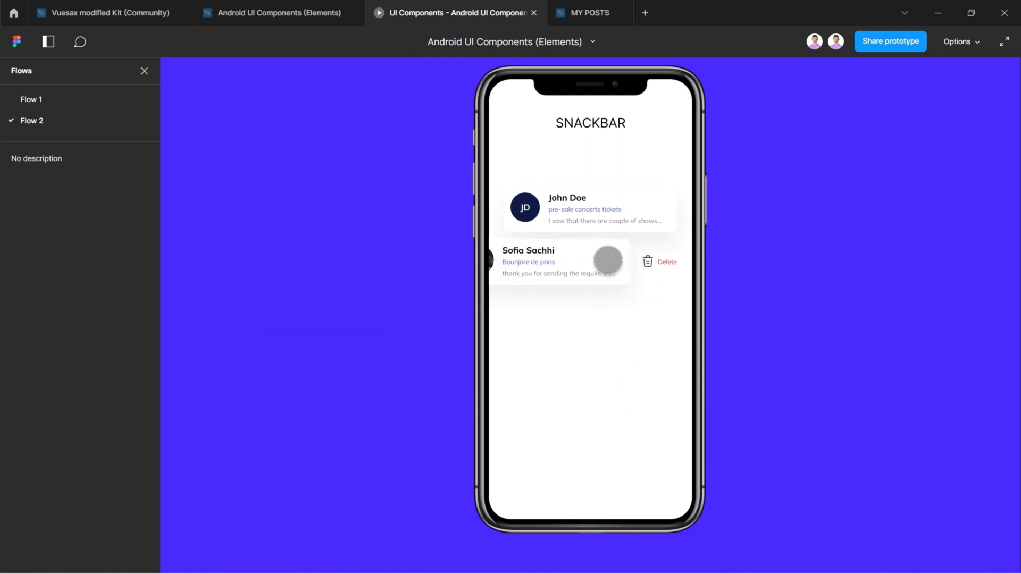
{"action": "left_click", "coordinate": [654, 262]}
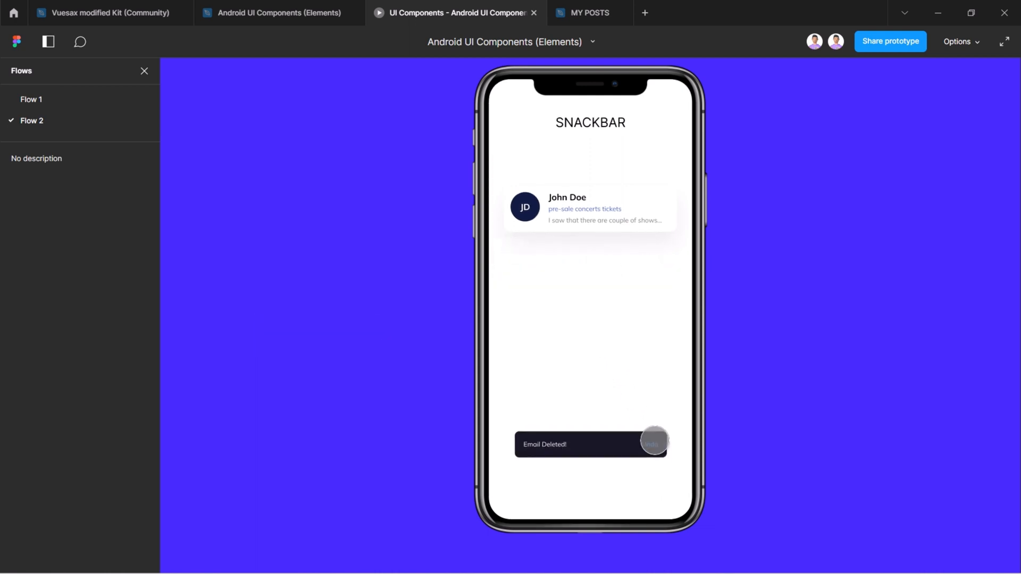
{"action": "left_click", "coordinate": [654, 442]}
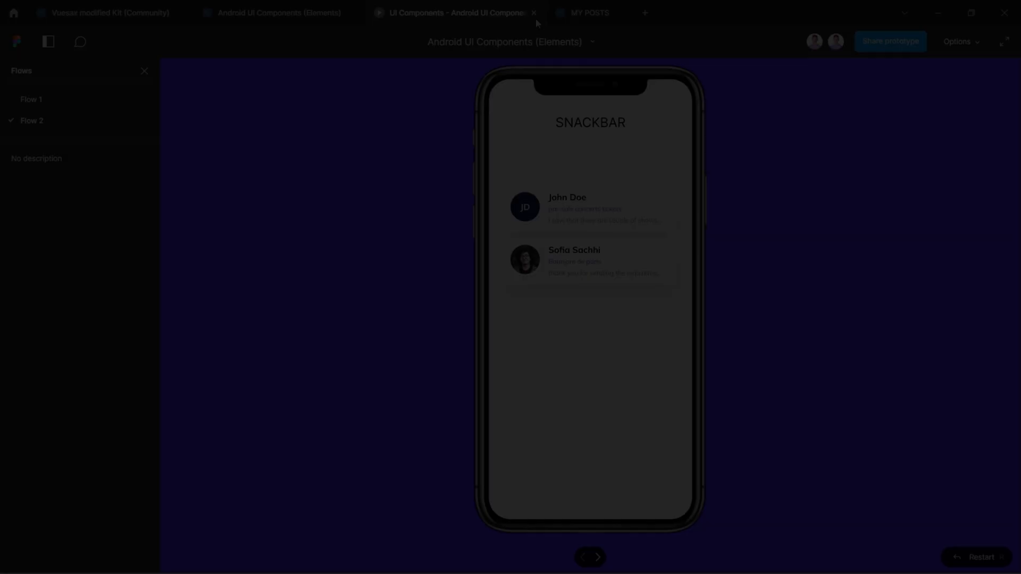
{"action": "left_click", "coordinate": [533, 13]}
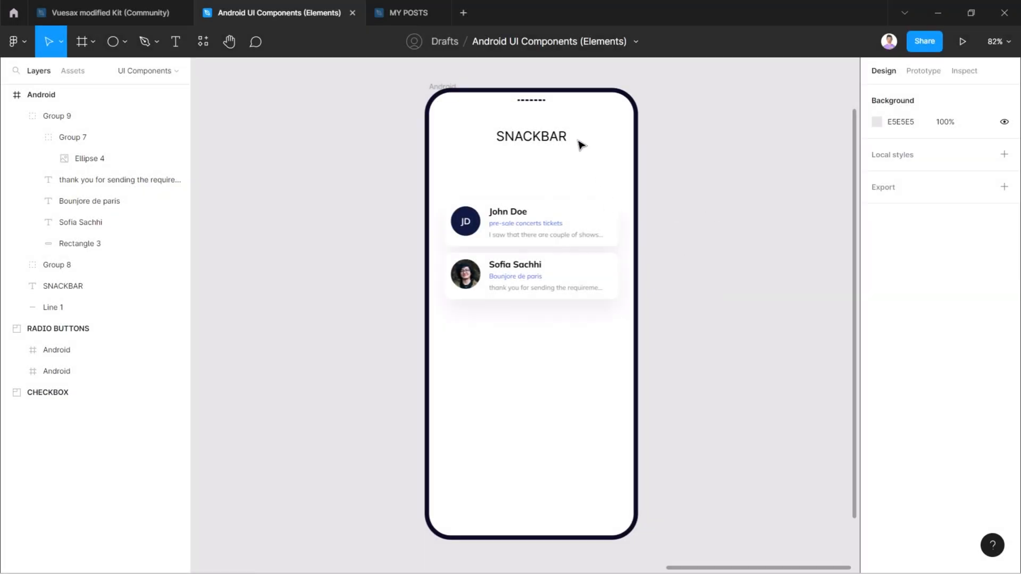
Duplicate the Android snackbar frame beside the original, at X 3424 and Y -406.
{"action": "left_click", "coordinate": [444, 86]}
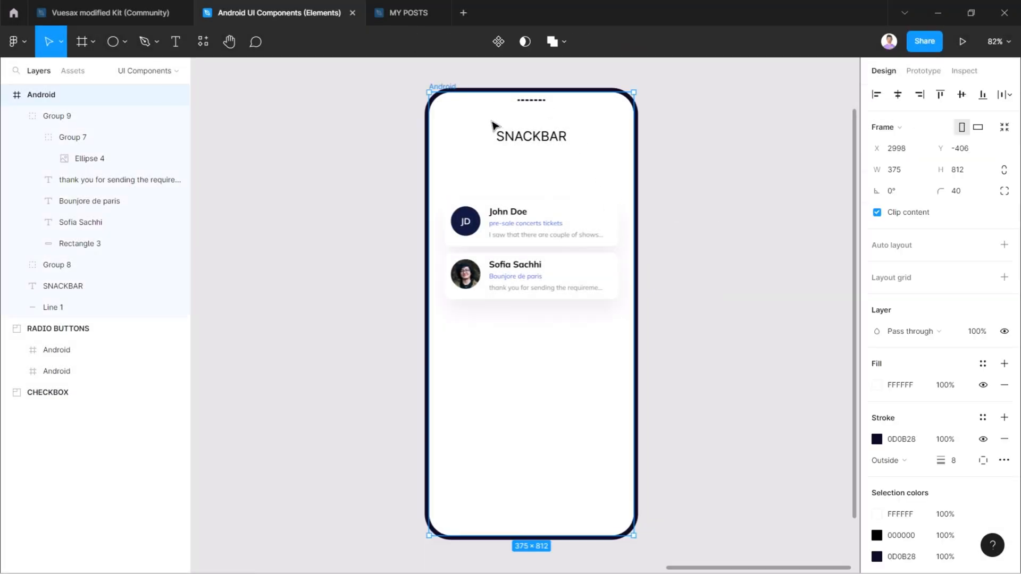
{"action": "left_click_drag", "start_coordinate": [444, 86], "coordinate": [681, 93]}
{"action": "scroll", "coordinate": [698, 175], "scroll_direction": "right", "scroll_amount": 5}
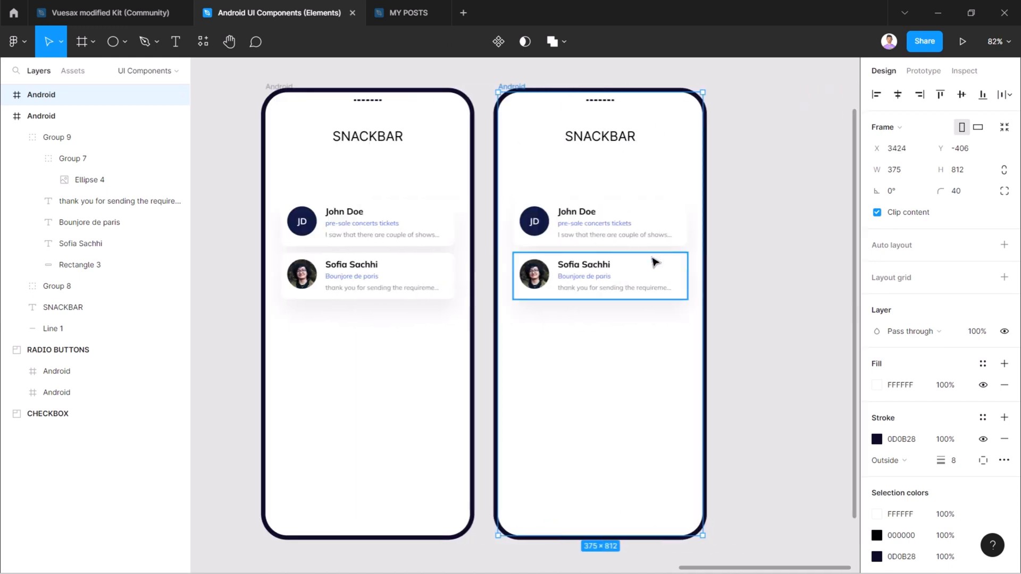
Shift the second email card in the duplicated frame left to X -57 so it slides partly out of the frame.
{"action": "left_click", "coordinate": [665, 280]}
{"action": "left_click_drag", "start_coordinate": [665, 280], "coordinate": [619, 280]}
{"action": "scroll", "coordinate": [642, 294], "scroll_direction": "up", "scroll_amount": 3}
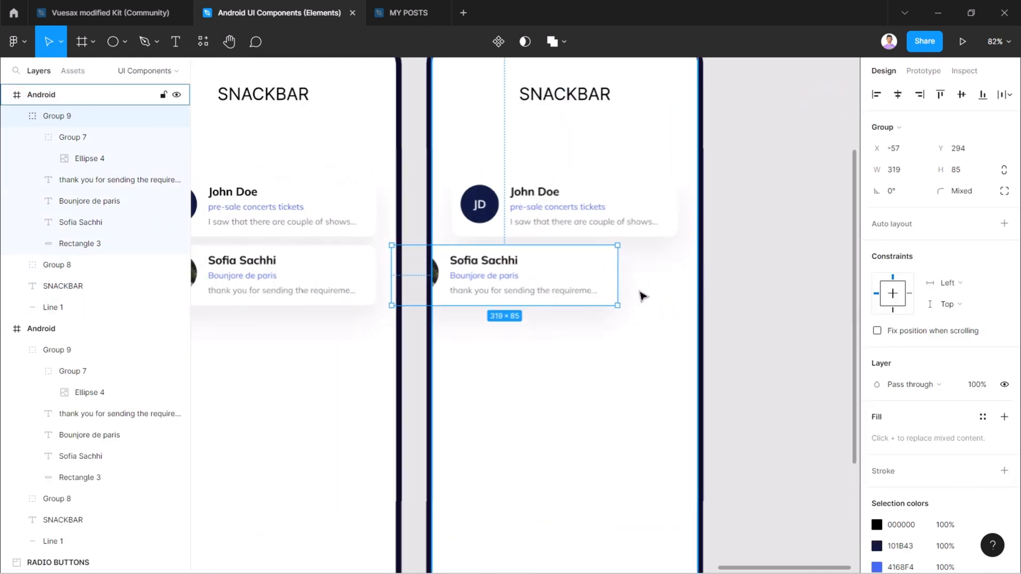
Paste the copied trash icon into the duplicated frame and place it right of the shifted card at X 275, Y 324.
{"action": "left_click", "coordinate": [656, 293]}
{"action": "scroll", "coordinate": [658, 294], "scroll_direction": "up", "scroll_amount": 4}
{"action": "key", "text": "ctrl+v"}
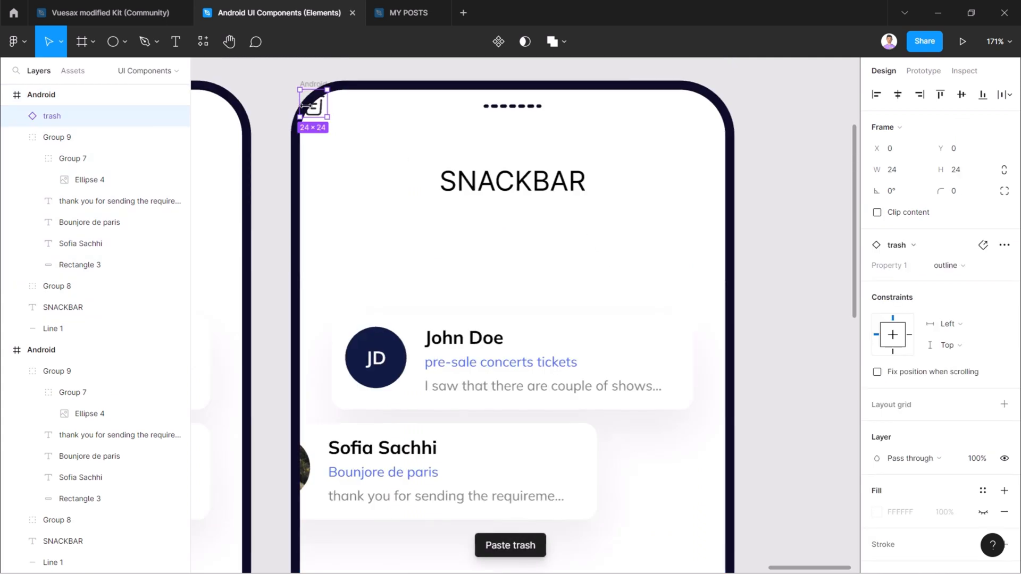
{"action": "left_click_drag", "start_coordinate": [317, 106], "coordinate": [662, 481]}
{"action": "scroll", "coordinate": [663, 451], "scroll_direction": "down", "scroll_amount": 2}
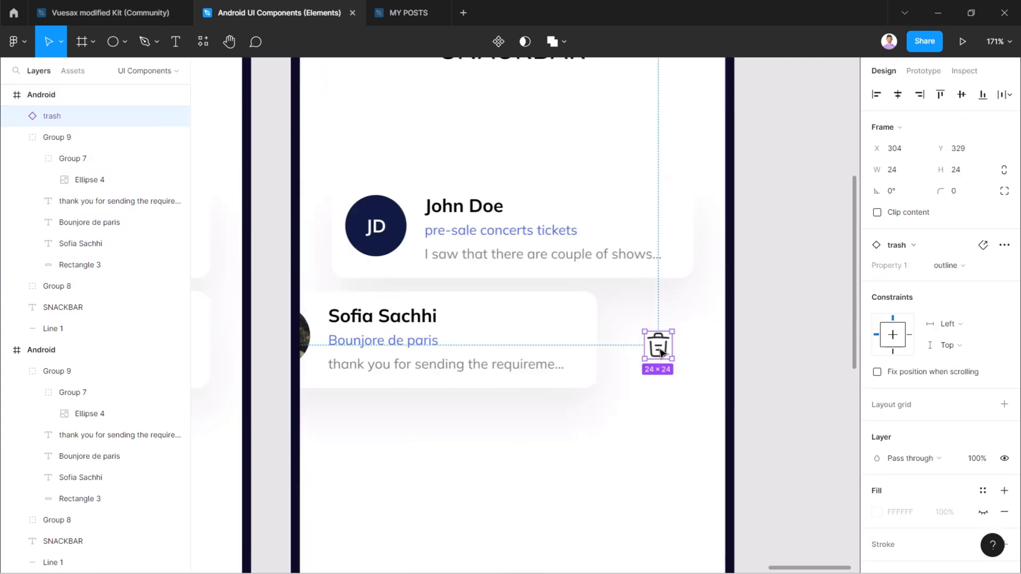
{"action": "left_click_drag", "start_coordinate": [656, 348], "coordinate": [629, 348]}
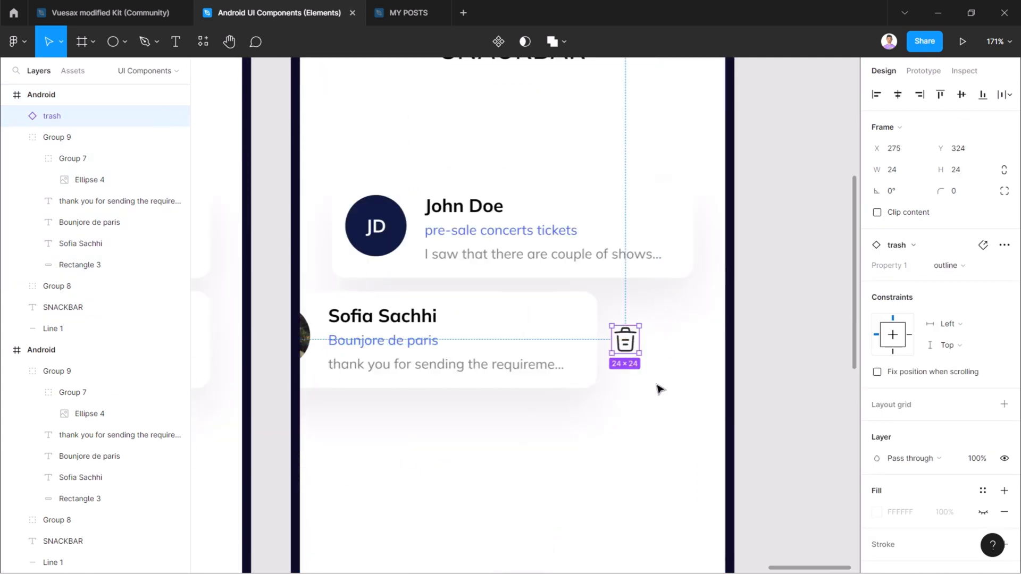
Copy the shifted card's blue subtitle text to X 305, Y 329 beside the trash icon and change it to "Delete".
{"action": "left_click", "coordinate": [659, 389]}
{"action": "left_click", "coordinate": [425, 347], "text": "ctrl"}
{"action": "left_click", "coordinate": [458, 396]}
{"action": "key", "text": "ctrl+v"}
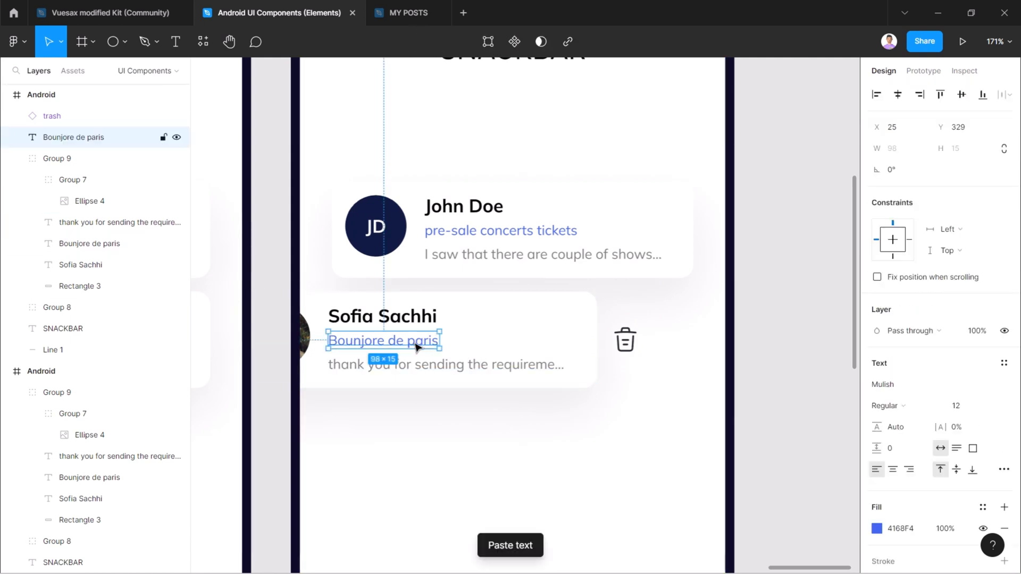
{"action": "left_click_drag", "start_coordinate": [417, 344], "coordinate": [693, 346]}
{"action": "key", "text": "Return"}
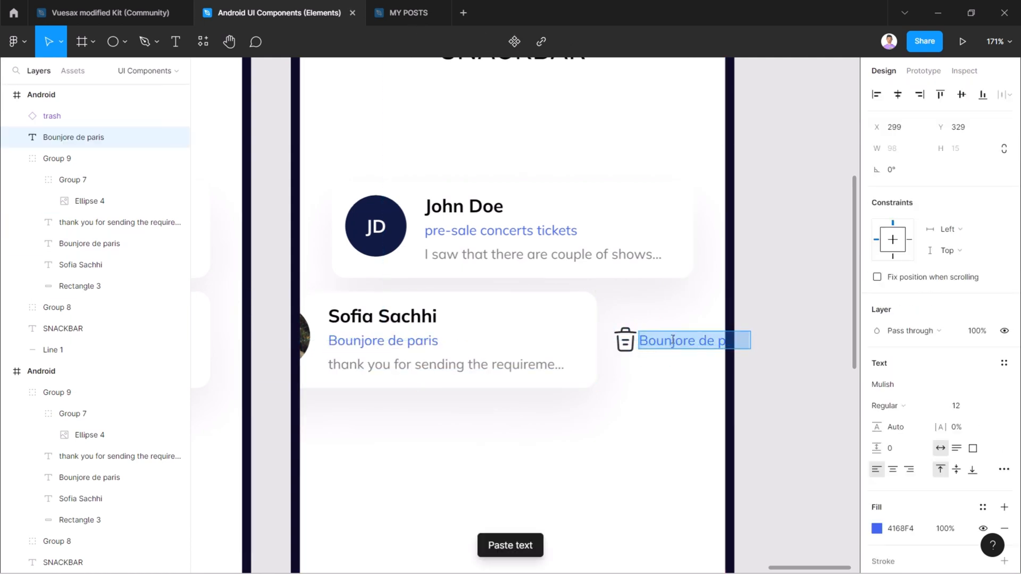
{"action": "type", "text": "Delete"}
{"action": "left_click", "coordinate": [740, 319]}
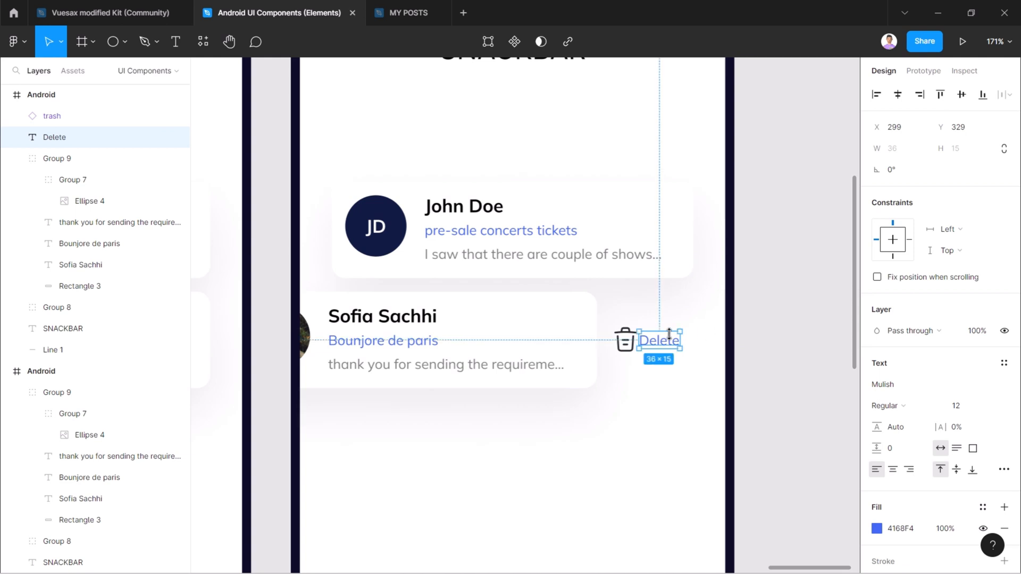
{"action": "left_click_drag", "start_coordinate": [665, 342], "coordinate": [671, 343]}
{"action": "key", "text": "alt"}
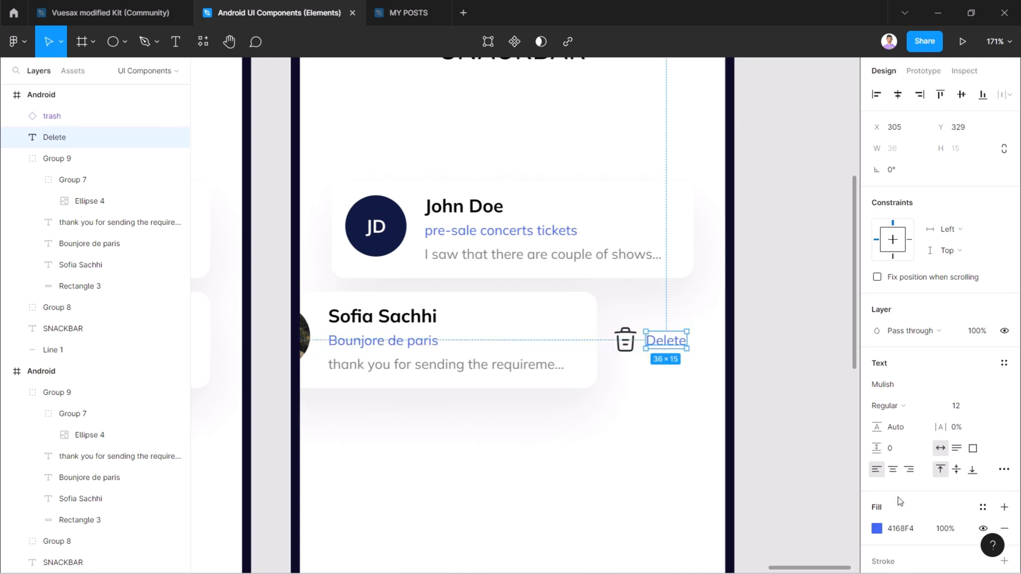
Change the fill colour of the "Delete" text to red F42B1E.
{"action": "left_click", "coordinate": [876, 528]}
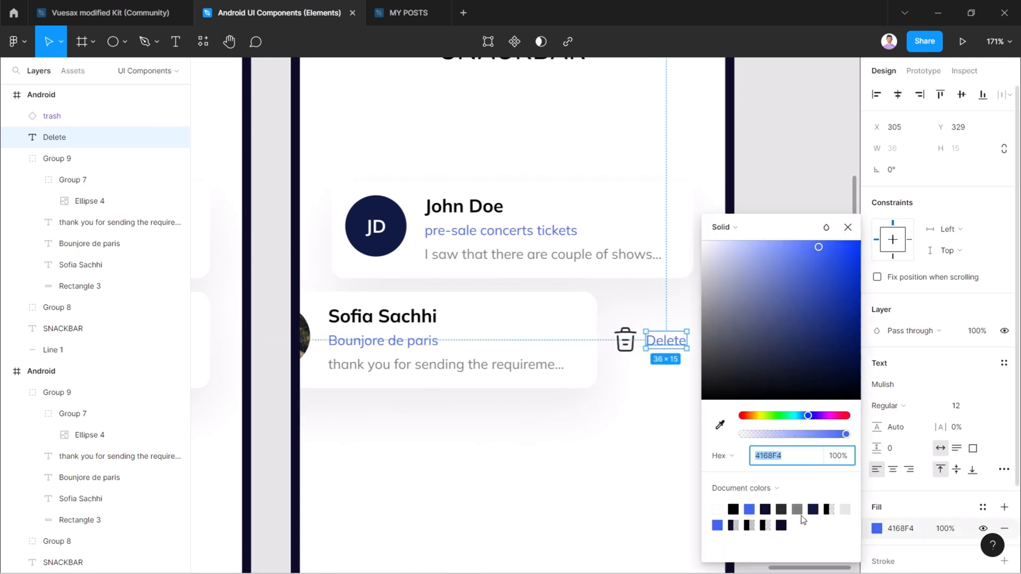
{"action": "left_click", "coordinate": [745, 415]}
{"action": "left_click_drag", "start_coordinate": [833, 248], "coordinate": [841, 247]}
{"action": "left_click", "coordinate": [845, 154]}
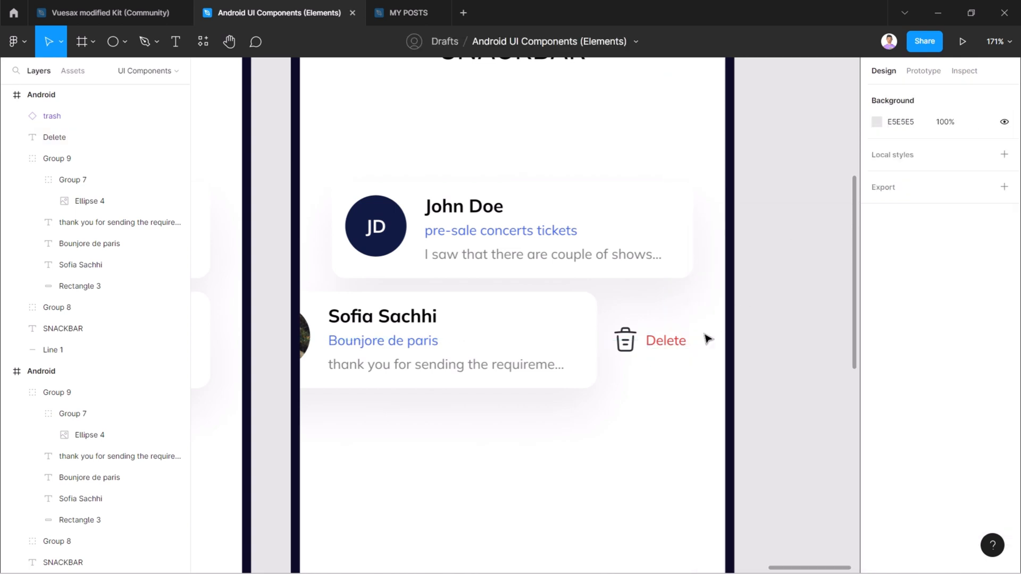
Align the trash icon and "Delete" text with the first card's right edge and group them together.
{"action": "left_click", "coordinate": [625, 340]}
{"action": "left_click", "coordinate": [665, 345], "text": "shift"}
{"action": "left_click_drag", "start_coordinate": [666, 346], "coordinate": [671, 348]}
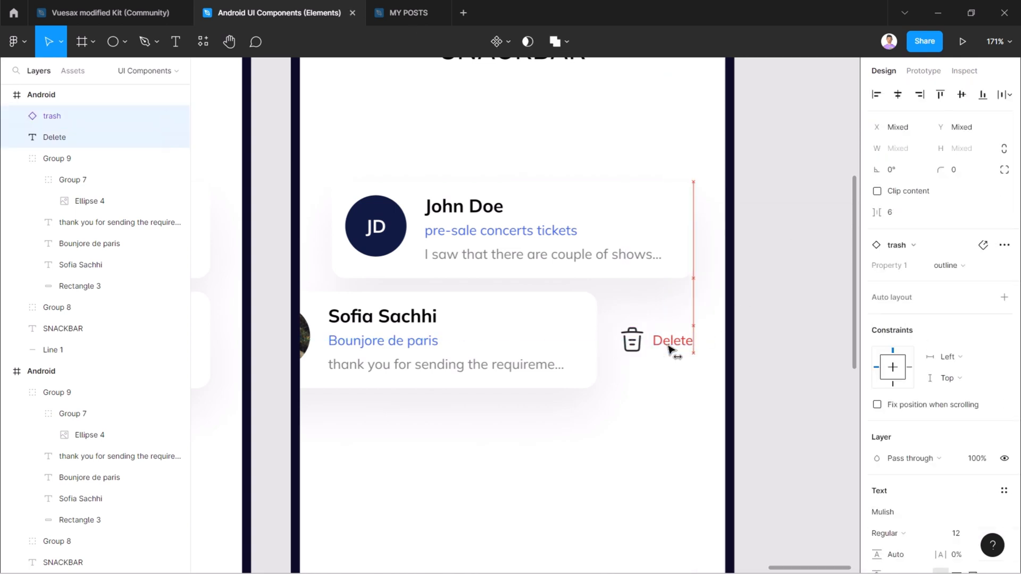
{"action": "left_click", "coordinate": [697, 397]}
{"action": "scroll", "coordinate": [691, 375], "scroll_direction": "down", "scroll_amount": 1}
{"action": "left_click", "coordinate": [674, 346]}
{"action": "left_click", "coordinate": [639, 345], "text": "shift"}
{"action": "key", "text": "ctrl+g"}
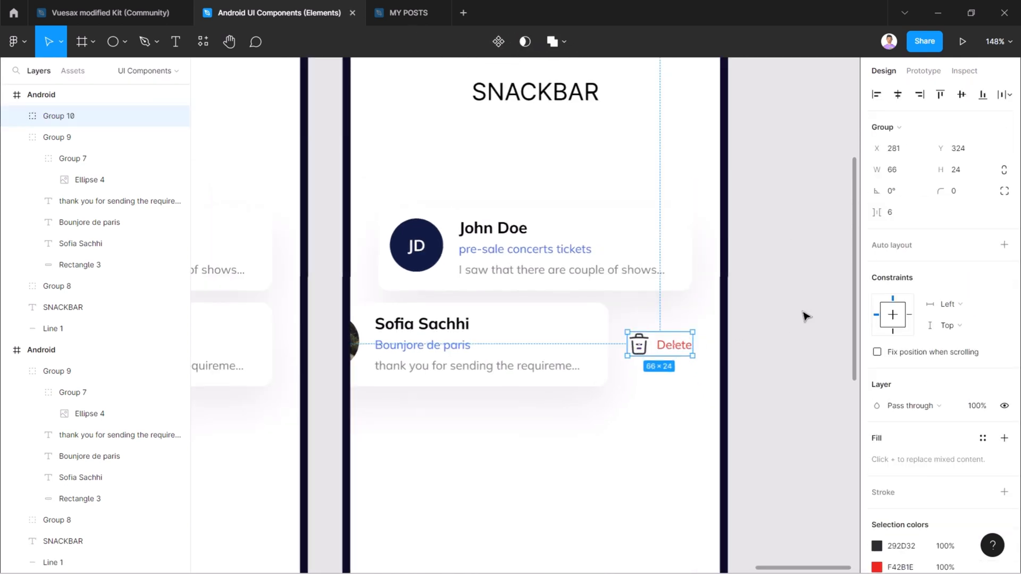
{"action": "left_click", "coordinate": [806, 316]}
Duplicate the second Android frame as a third screen to its right, at X 3850 and Y -406.
{"action": "scroll", "coordinate": [805, 316], "scroll_direction": "down", "scroll_amount": 3}
{"action": "scroll", "coordinate": [656, 330], "scroll_direction": "down", "scroll_amount": 1}
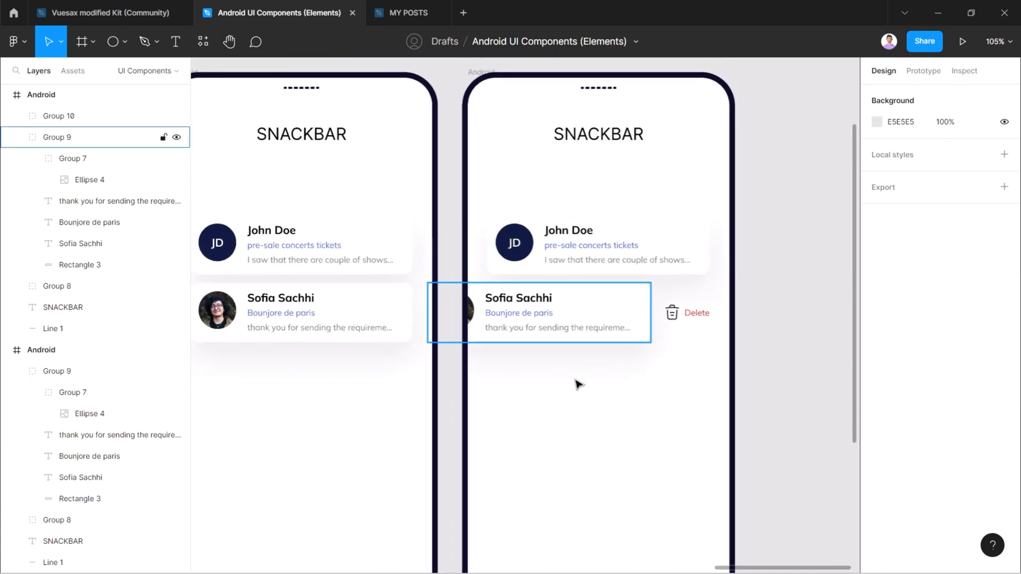
{"action": "scroll", "coordinate": [747, 360], "scroll_direction": "down", "scroll_amount": 3}
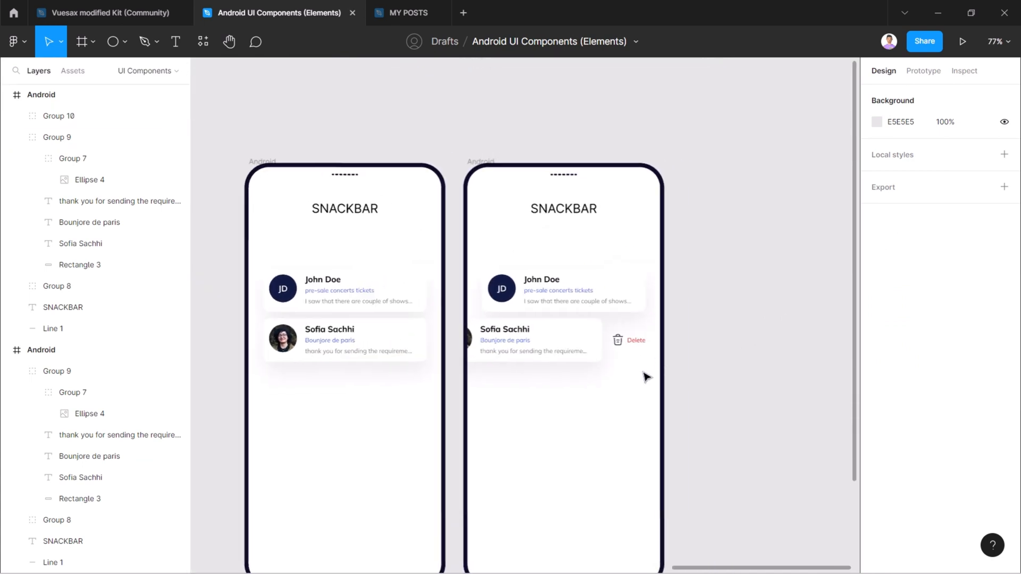
{"action": "scroll", "coordinate": [645, 346], "scroll_direction": "down", "scroll_amount": 1}
{"action": "scroll", "coordinate": [647, 354], "scroll_direction": "right", "scroll_amount": 3}
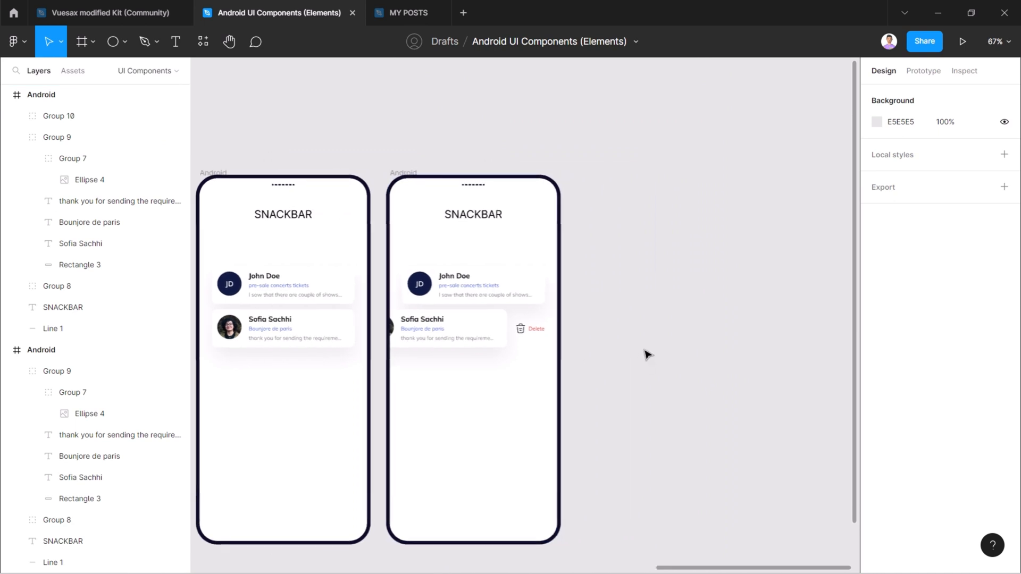
{"action": "left_click", "coordinate": [403, 175]}
{"action": "left_click_drag", "start_coordinate": [403, 175], "coordinate": [592, 200]}
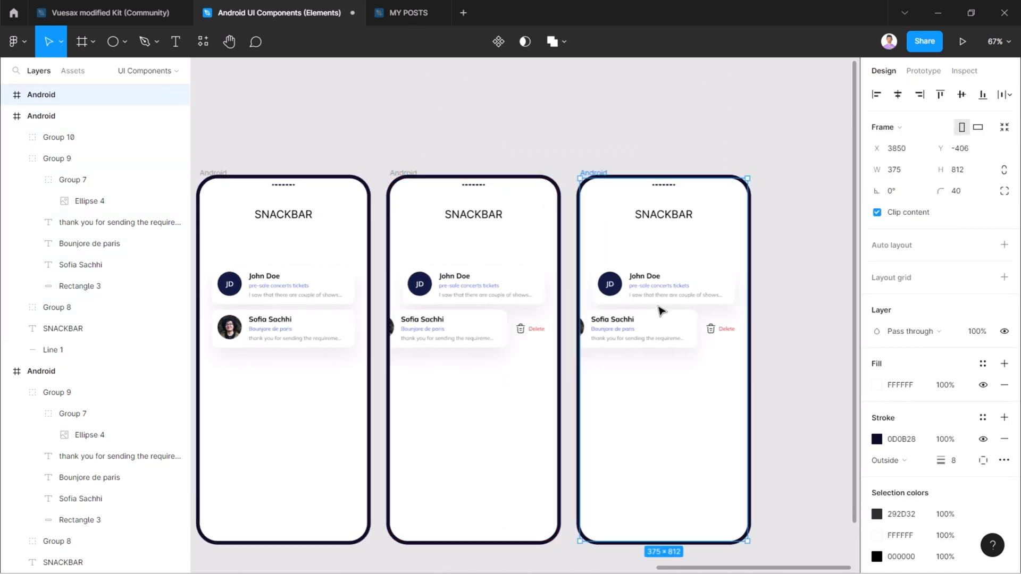
Remove the second email card and its trash and "Delete" group from the third frame.
{"action": "left_click", "coordinate": [678, 322]}
{"action": "left_click", "coordinate": [711, 331], "text": "shift"}
{"action": "left_click_drag", "start_coordinate": [713, 332], "coordinate": [581, 332]}
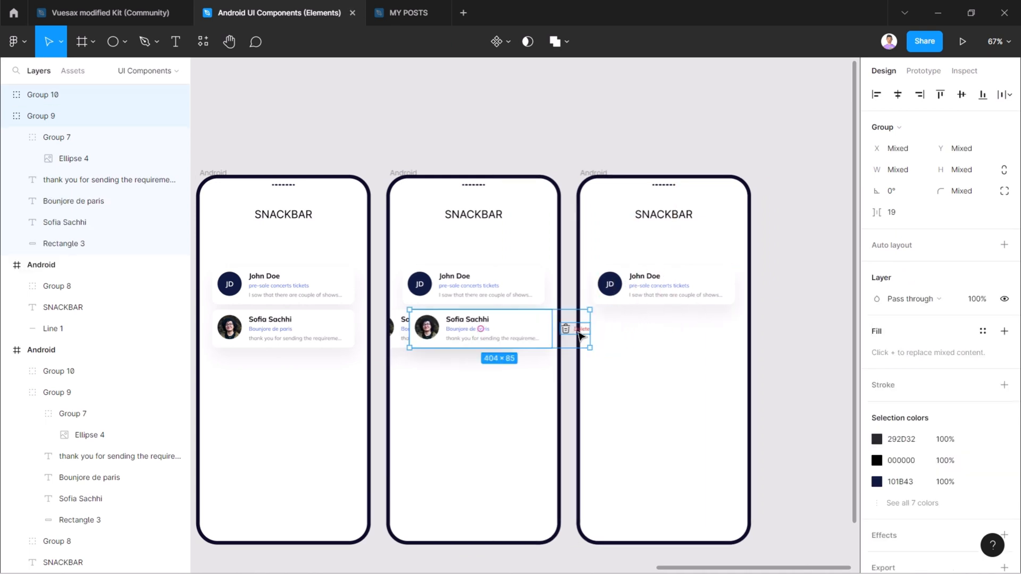
{"action": "left_click", "coordinate": [595, 336]}
Draw a rectangle about 162 × 22 near the bottom of the third frame.
{"action": "scroll", "coordinate": [663, 331], "scroll_direction": "right", "scroll_amount": 3}
{"action": "scroll", "coordinate": [622, 283], "scroll_direction": "down", "scroll_amount": 2}
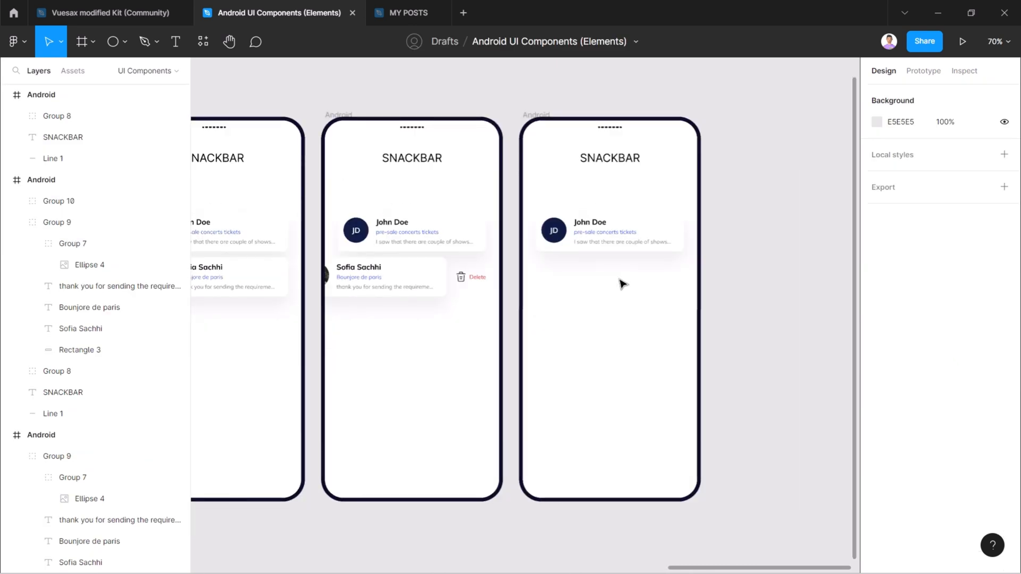
{"action": "scroll", "coordinate": [666, 490], "scroll_direction": "up", "scroll_amount": 2}
{"action": "scroll", "coordinate": [665, 489], "scroll_direction": "up", "scroll_amount": 2}
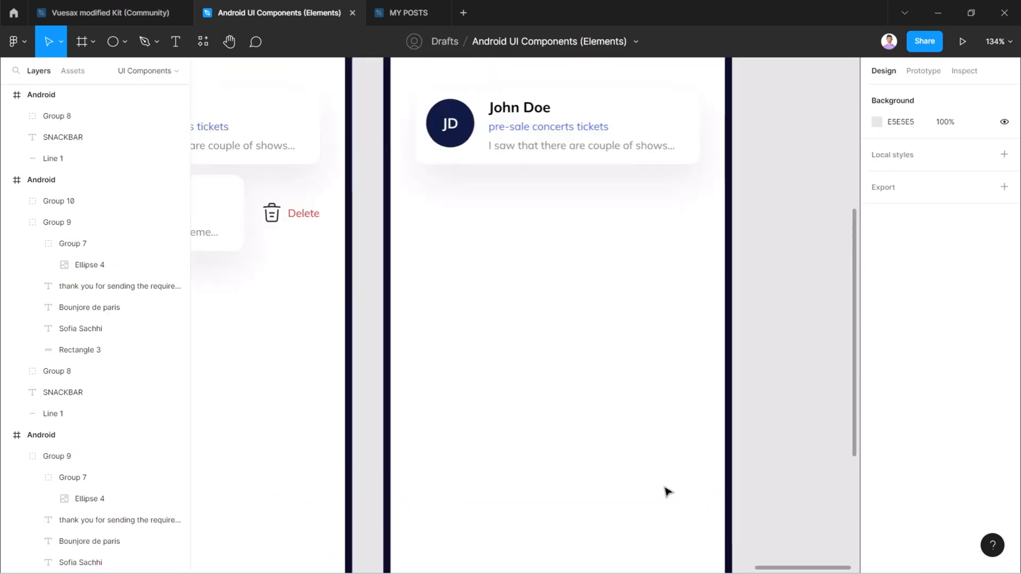
{"action": "scroll", "coordinate": [666, 490], "scroll_direction": "down", "scroll_amount": 1}
{"action": "left_click_drag", "start_coordinate": [721, 472], "coordinate": [674, 437]}
{"action": "scroll", "coordinate": [678, 436], "scroll_direction": "down", "scroll_amount": 1}
{"action": "scroll", "coordinate": [680, 436], "scroll_direction": "up", "scroll_amount": 1}
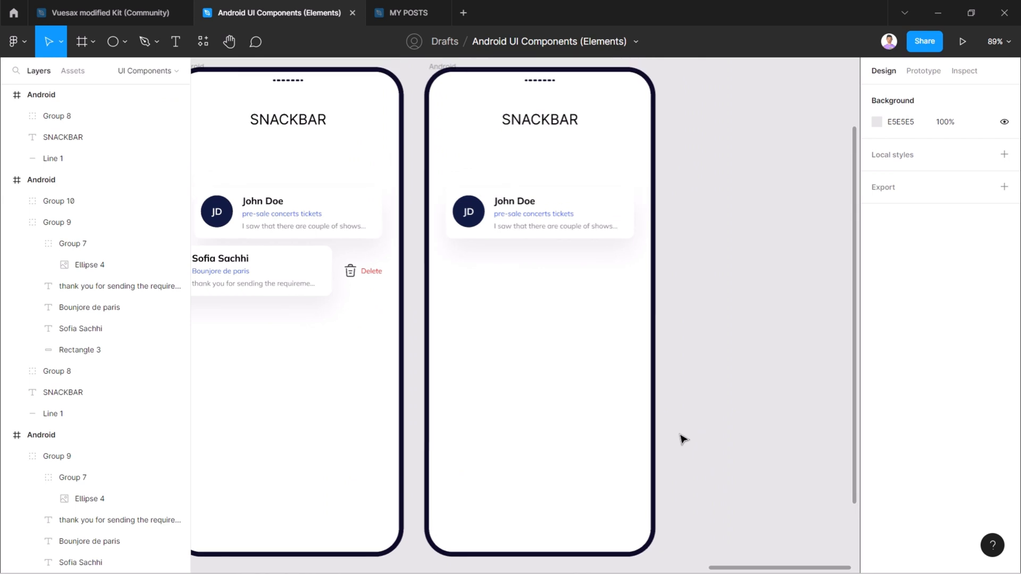
{"action": "left_click", "coordinate": [124, 47]}
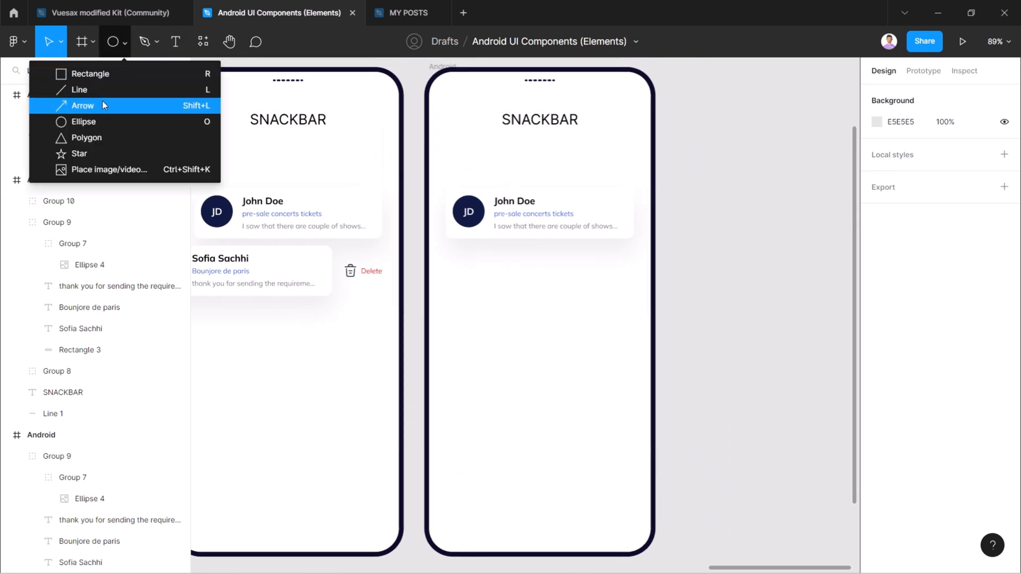
{"action": "left_click", "coordinate": [101, 71]}
{"action": "left_click_drag", "start_coordinate": [469, 449], "coordinate": [565, 462]}
Resize the rectangle to 280 wide by 48 high and move it down to Y 693.
{"action": "left_click", "coordinate": [966, 154]}
{"action": "type", "text": "4"}
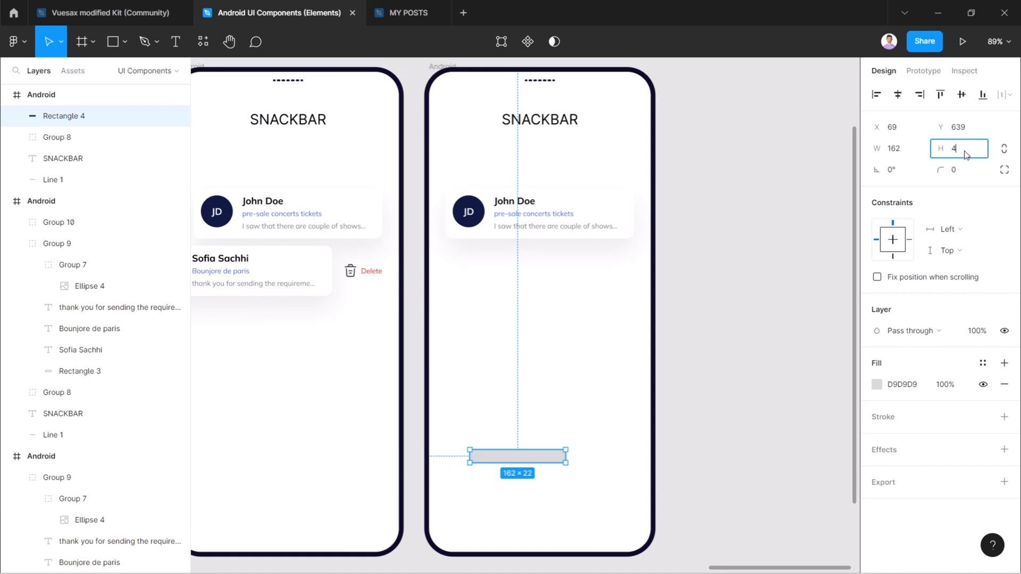
{"action": "type", "text": "8"}
{"action": "key", "text": "Return"}
{"action": "left_click_drag", "start_coordinate": [527, 473], "coordinate": [621, 497]}
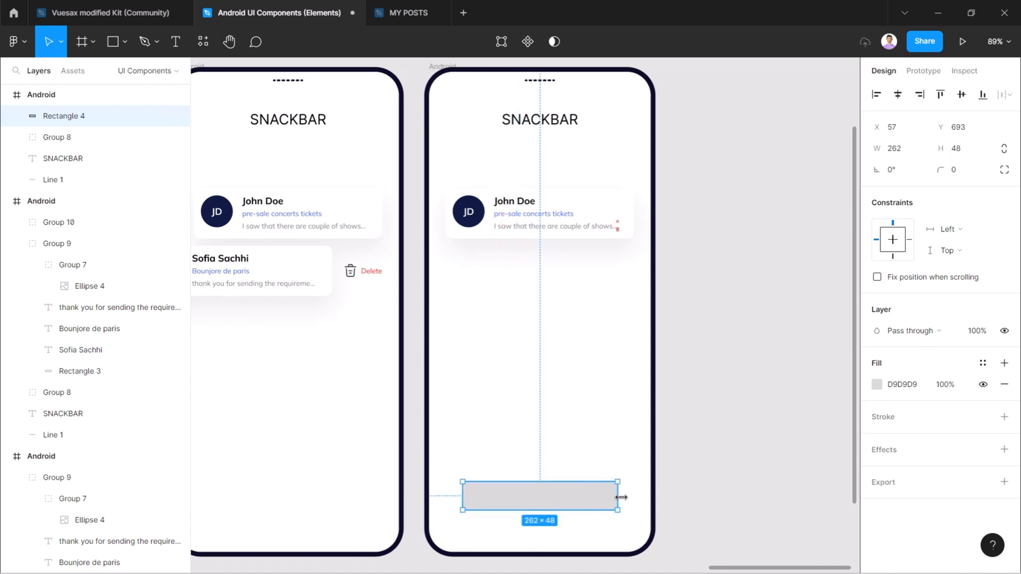
{"action": "type", "text": "260"}
{"action": "key", "text": "Return"}
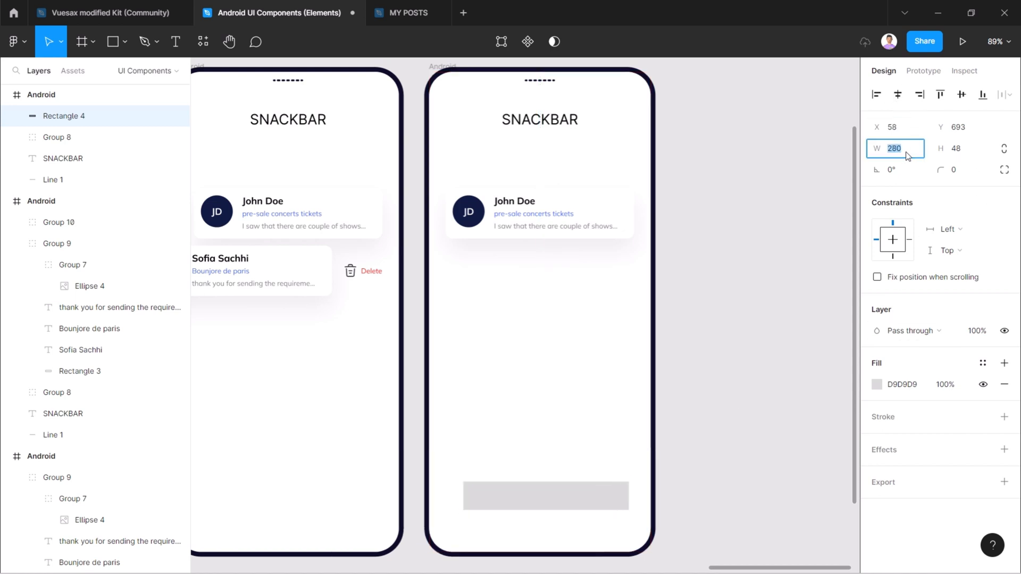
Centre the rectangle horizontally in the third frame and set its corner radius to 8.
{"action": "left_click", "coordinate": [899, 98]}
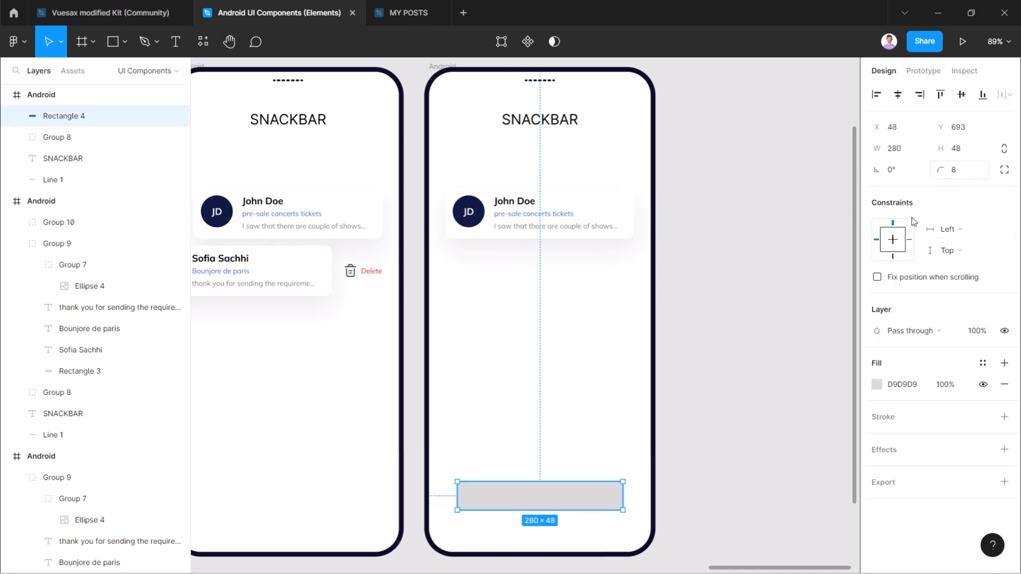
{"action": "scroll", "coordinate": [579, 503], "scroll_direction": "down", "scroll_amount": 1}
{"action": "left_click", "coordinate": [573, 511]}
{"action": "scroll", "coordinate": [523, 523], "scroll_direction": "up", "scroll_amount": 4}
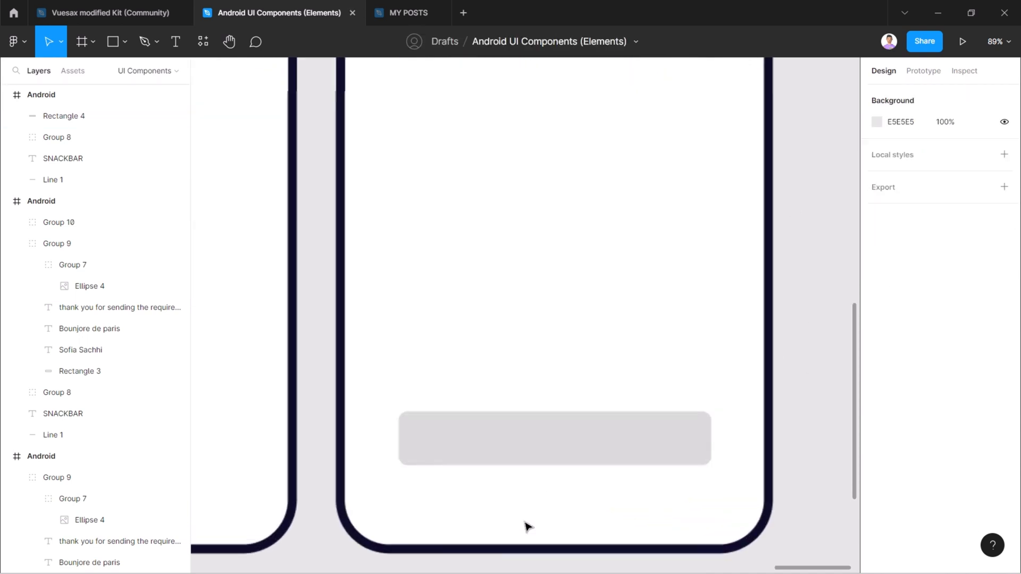
Move the snackbar rectangle up to Y 650 and give it the dark fill 333247.
{"action": "left_click", "coordinate": [611, 448]}
{"action": "left_click", "coordinate": [877, 385]}
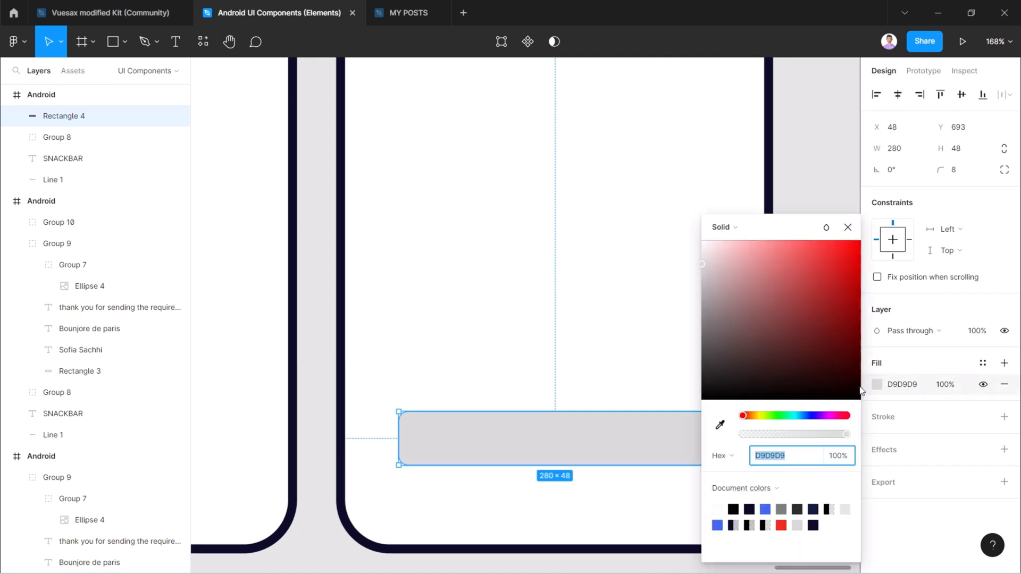
{"action": "left_click", "coordinate": [734, 509]}
{"action": "left_click", "coordinate": [808, 115]}
{"action": "scroll", "coordinate": [766, 245], "scroll_direction": "down", "scroll_amount": 1}
{"action": "left_click", "coordinate": [616, 431]}
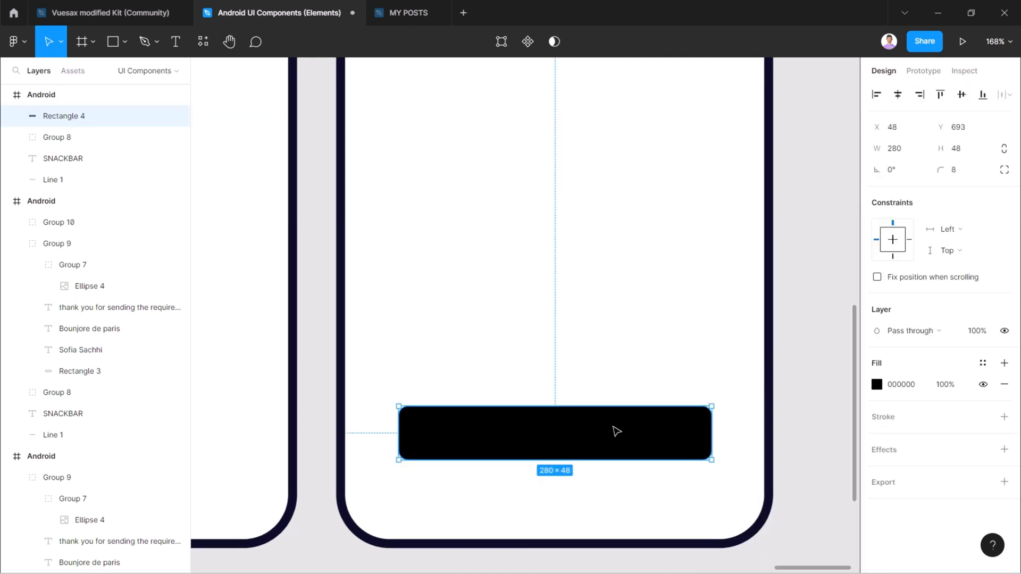
{"action": "left_click_drag", "start_coordinate": [631, 443], "coordinate": [631, 396]}
{"action": "left_click", "coordinate": [876, 384]}
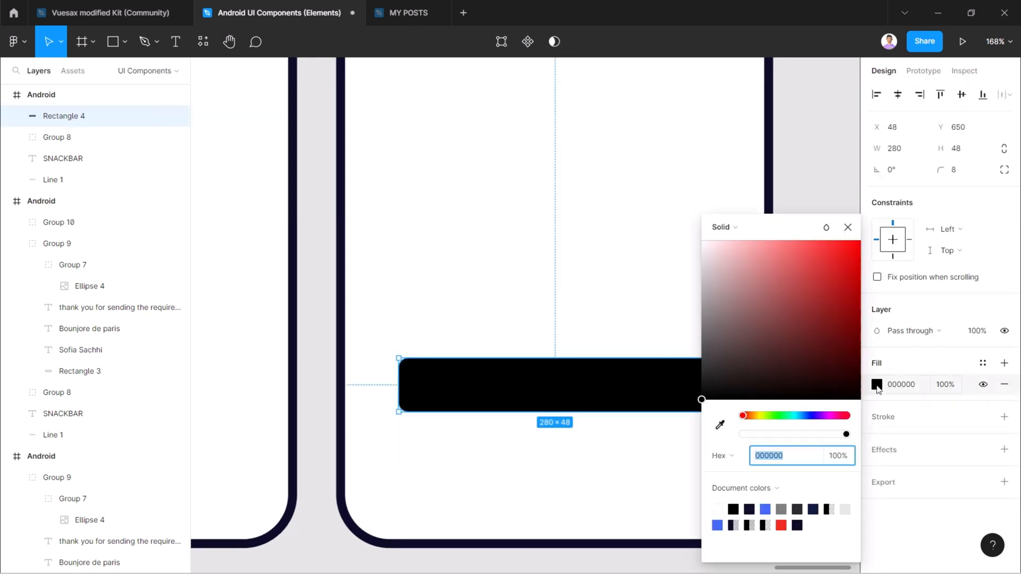
{"action": "left_click_drag", "start_coordinate": [800, 420], "coordinate": [750, 355]}
{"action": "left_click", "coordinate": [823, 174]}
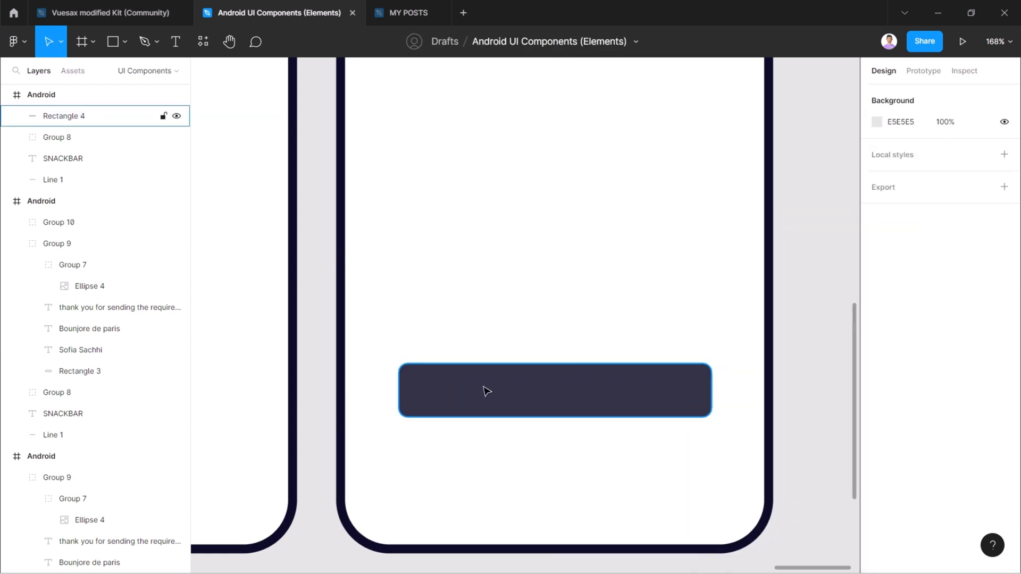
Group the snackbar rectangle and paste copies of the email card's subject and preview lines into that group.
{"action": "scroll", "coordinate": [486, 389], "scroll_direction": "down", "scroll_amount": 5}
{"action": "scroll", "coordinate": [549, 269], "scroll_direction": "up", "scroll_amount": 2}
{"action": "left_click", "coordinate": [488, 143], "text": "ctrl"}
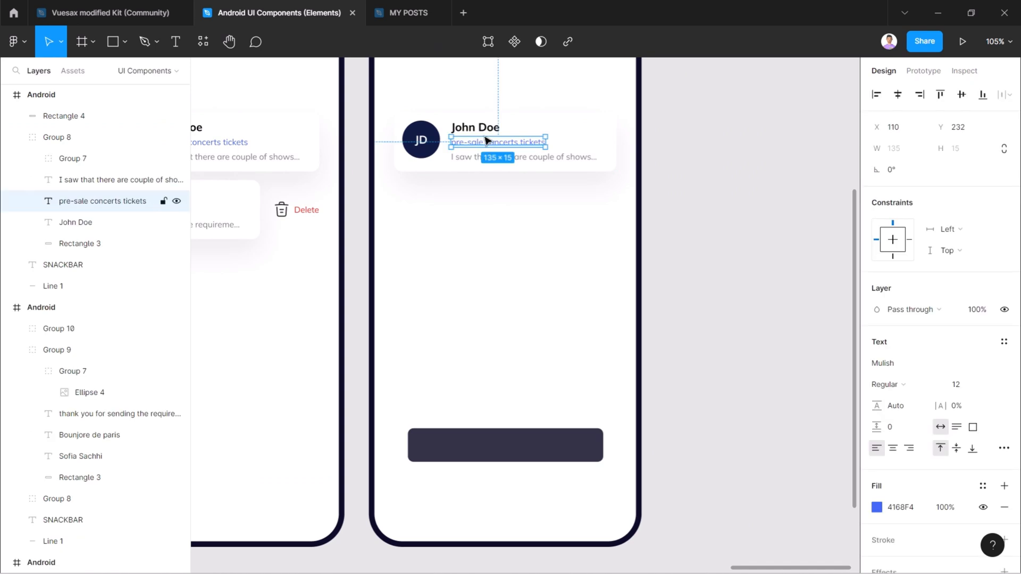
{"action": "left_click", "coordinate": [492, 158], "text": "shift"}
{"action": "scroll", "coordinate": [483, 452], "scroll_direction": "up", "scroll_amount": 5}
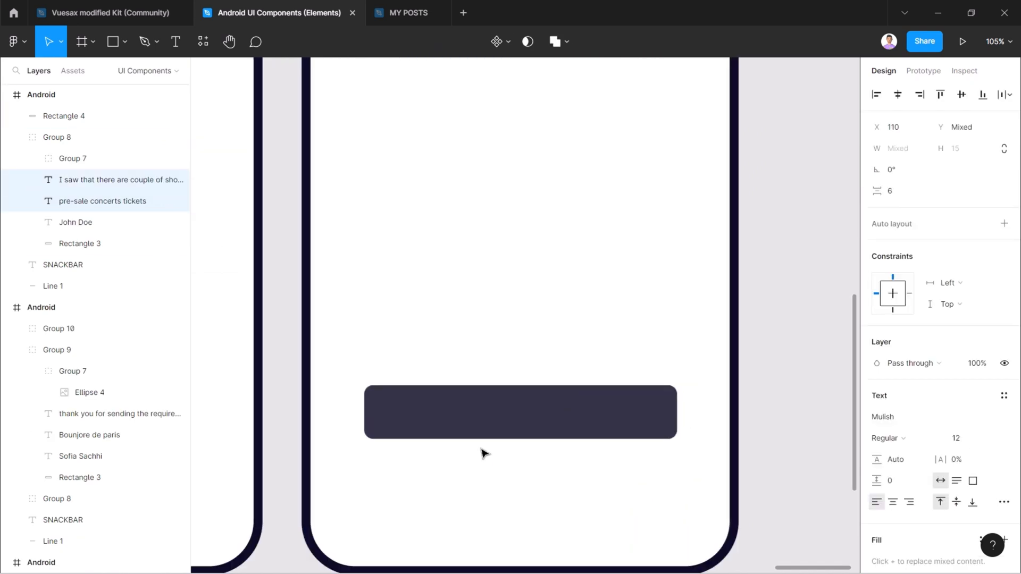
{"action": "left_click", "coordinate": [483, 421]}
{"action": "key", "text": "ctrl+g"}
{"action": "key", "text": "ctrl+v"}
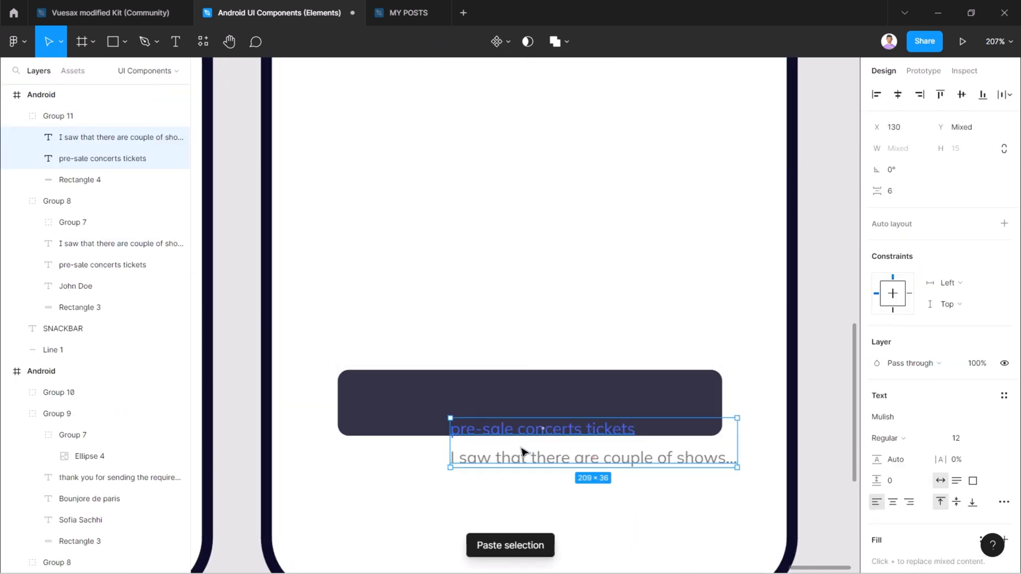
Arrange both text lines on one row inside the snackbar, with the preview line at X 64, Y 666 and coloured white.
{"action": "key", "text": "Escape"}
{"action": "left_click", "coordinate": [478, 414], "text": "ctrl"}
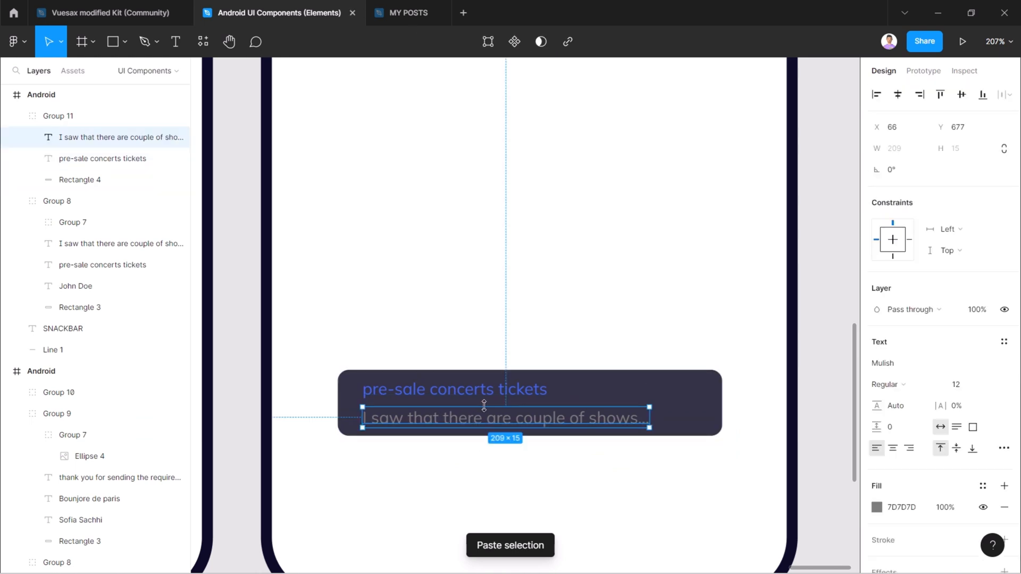
{"action": "left_click_drag", "start_coordinate": [464, 392], "coordinate": [654, 415]}
{"action": "left_click_drag", "start_coordinate": [489, 426], "coordinate": [485, 410]}
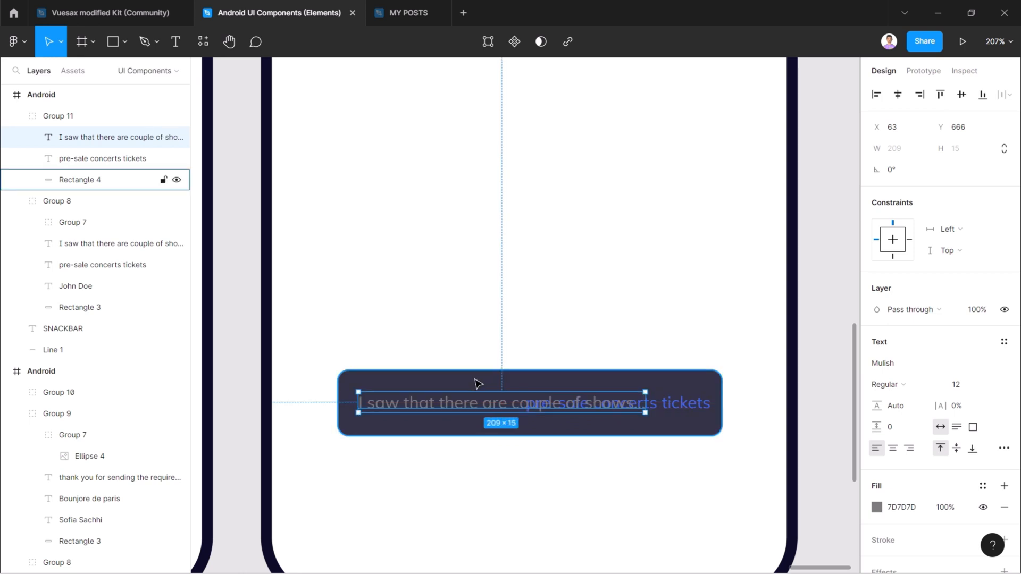
{"action": "key", "text": "Right"}
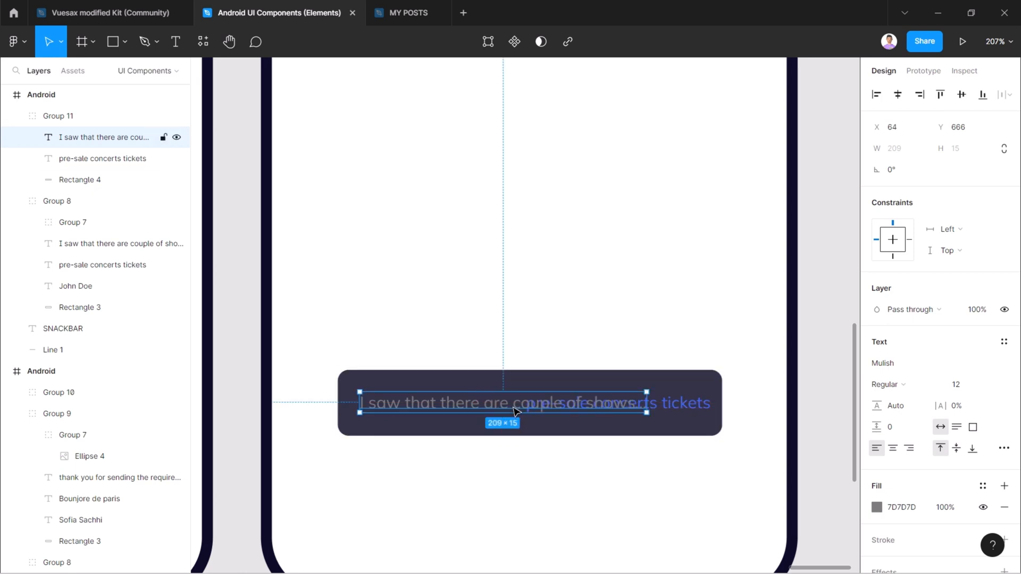
{"action": "key", "text": "i"}
{"action": "left_click", "coordinate": [588, 298]}
Move the blue subject line to X 177, right-align it and replace its text with "Undo".
{"action": "left_click", "coordinate": [668, 408]}
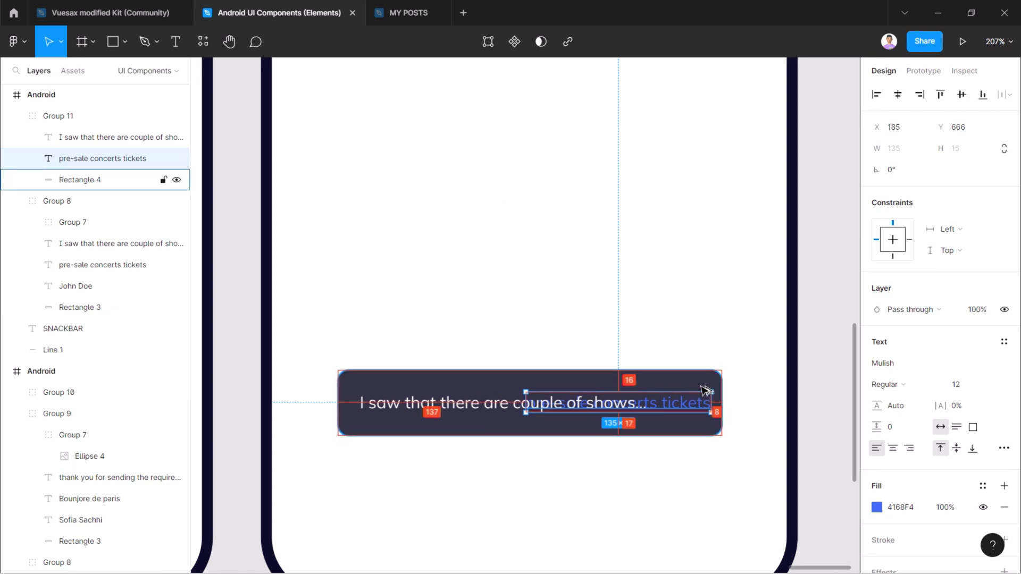
{"action": "key", "text": "shift+Left"}
{"action": "key", "text": "Right"}
{"action": "key", "text": "Right"}
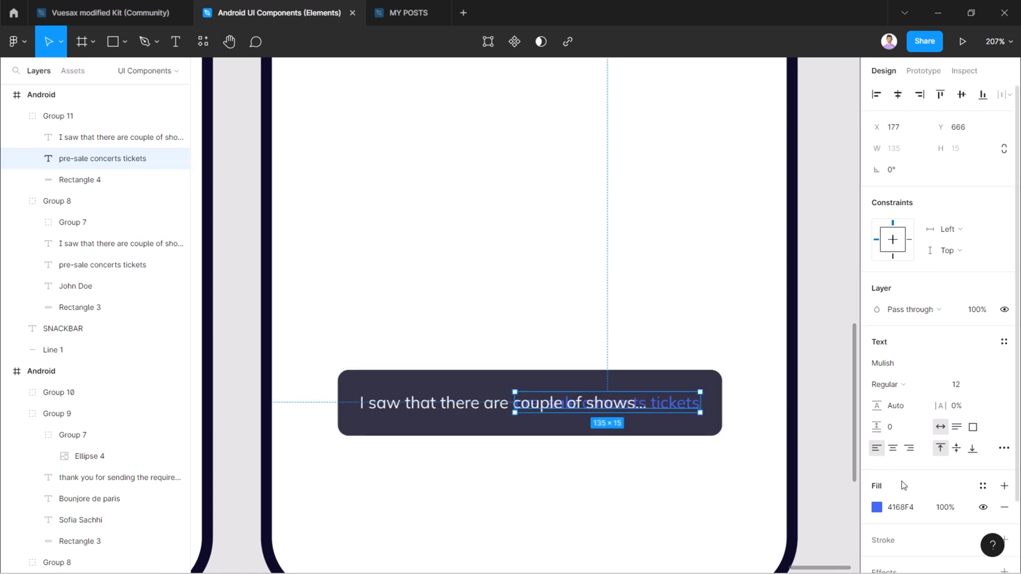
{"action": "left_click", "coordinate": [910, 451]}
{"action": "double_click", "coordinate": [684, 403]}
{"action": "type", "text": "Undo"}
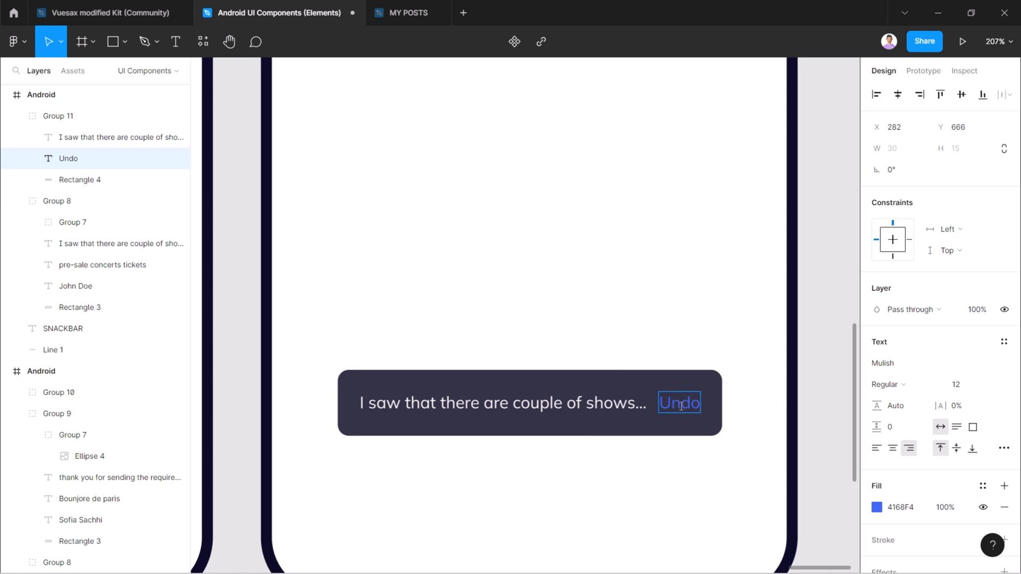
{"action": "key", "text": "Escape"}
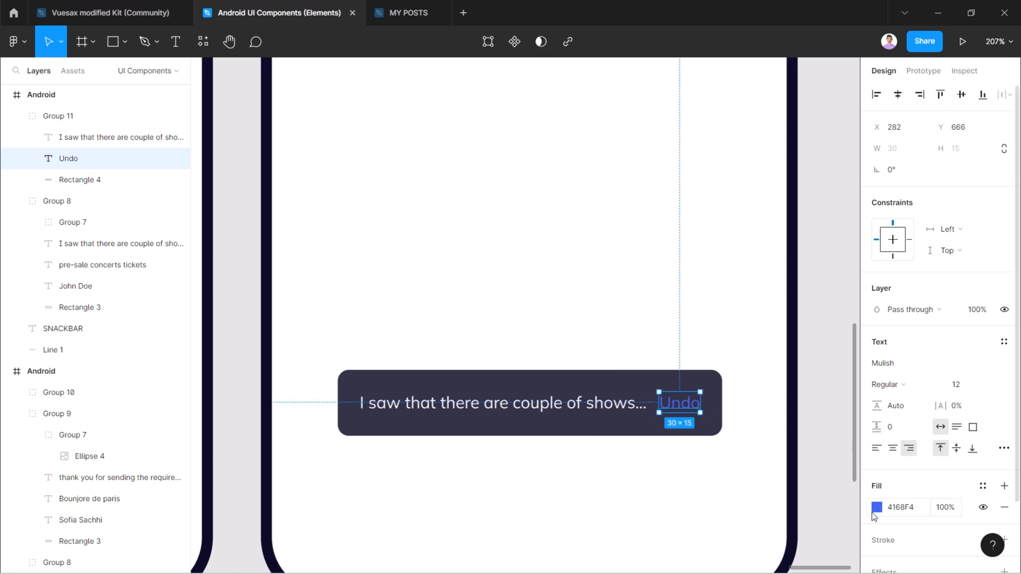
Change the "Undo" text's fill to the vivid blue 1E50FF.
{"action": "left_click", "coordinate": [876, 507]}
{"action": "left_click", "coordinate": [842, 241]}
{"action": "left_click", "coordinate": [848, 200]}
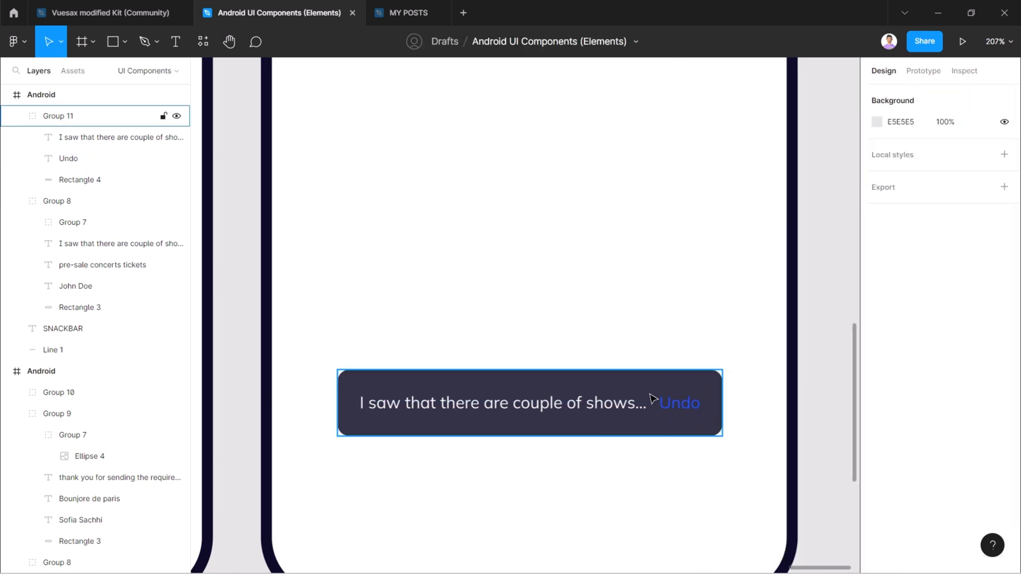
Replace the white preview text in the snackbar with "Email Deleted!".
{"action": "double_click", "coordinate": [622, 405]}
{"action": "double_click", "coordinate": [620, 405]}
{"action": "type", "text": "Sus"}
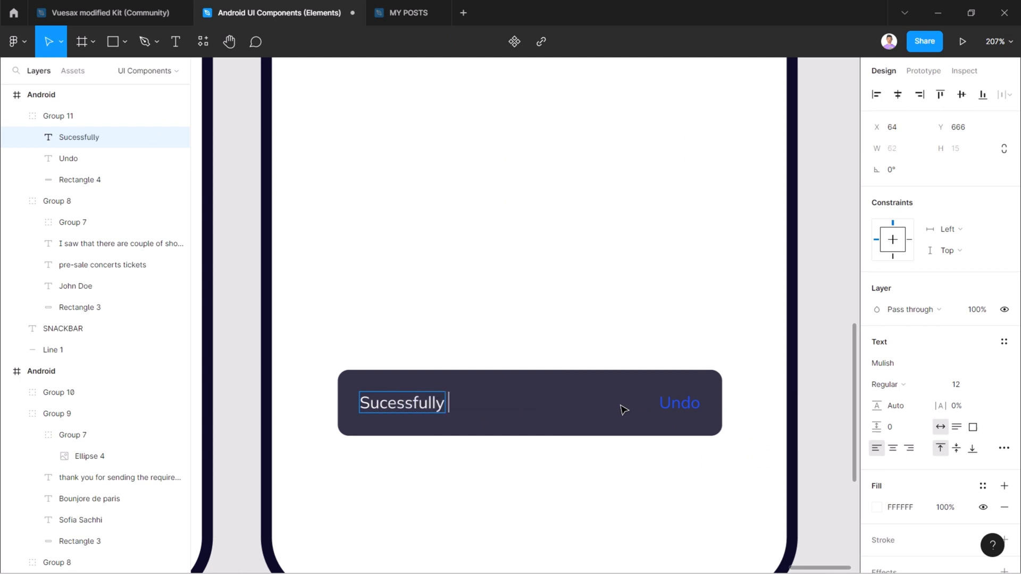
{"action": "type", "text": "essfully Deleted"}
{"action": "key", "text": "ctrl+a"}
{"action": "key", "text": "BackSpace"}
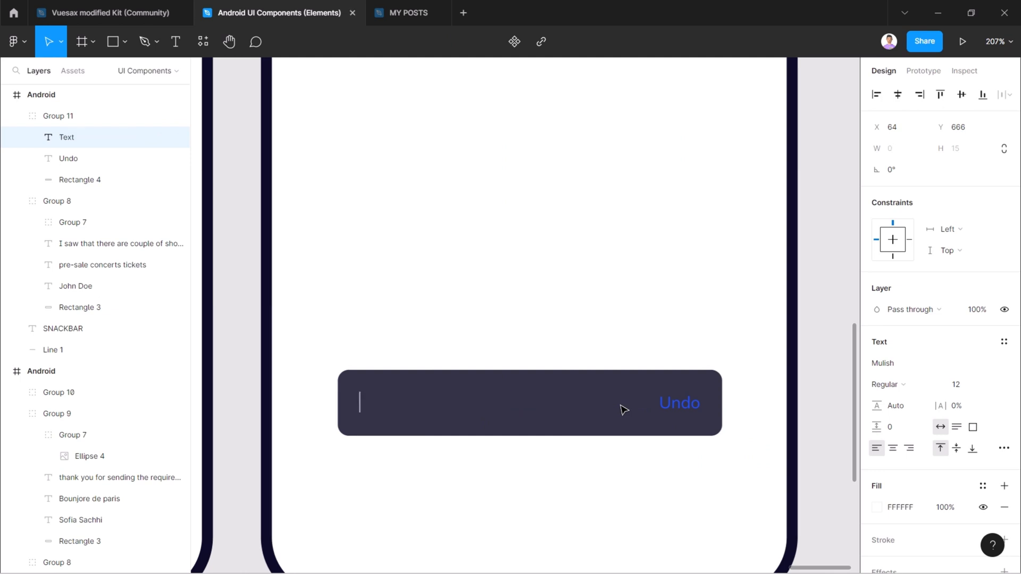
{"action": "type", "text": "Email Deleted!"}
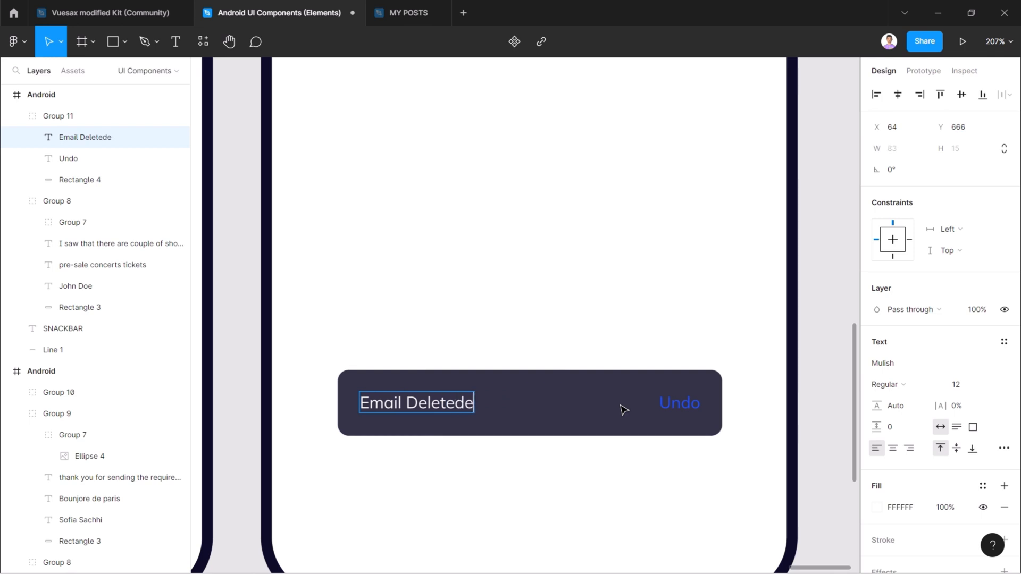
{"action": "left_click", "coordinate": [822, 295]}
{"action": "scroll", "coordinate": [664, 319], "scroll_direction": "down", "scroll_amount": 5}
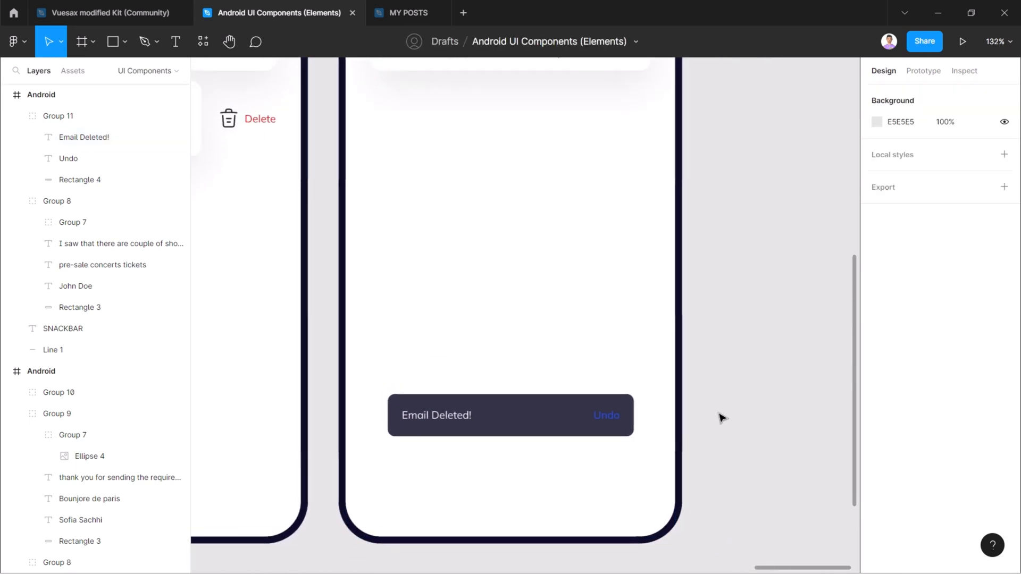
Check the spacing of the message and "Undo" text inside the snackbar.
{"action": "scroll", "coordinate": [721, 417], "scroll_direction": "up", "scroll_amount": 1}
{"action": "left_click", "coordinate": [611, 421]}
{"action": "scroll", "coordinate": [542, 446], "scroll_direction": "left", "scroll_amount": 1}
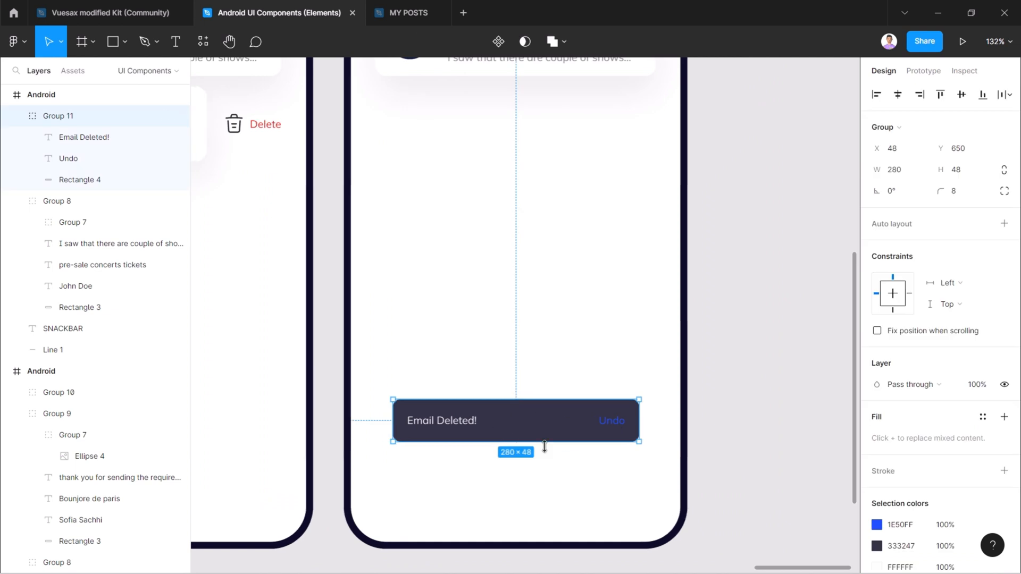
{"action": "left_click", "coordinate": [643, 401]}
{"action": "double_click", "coordinate": [472, 422]}
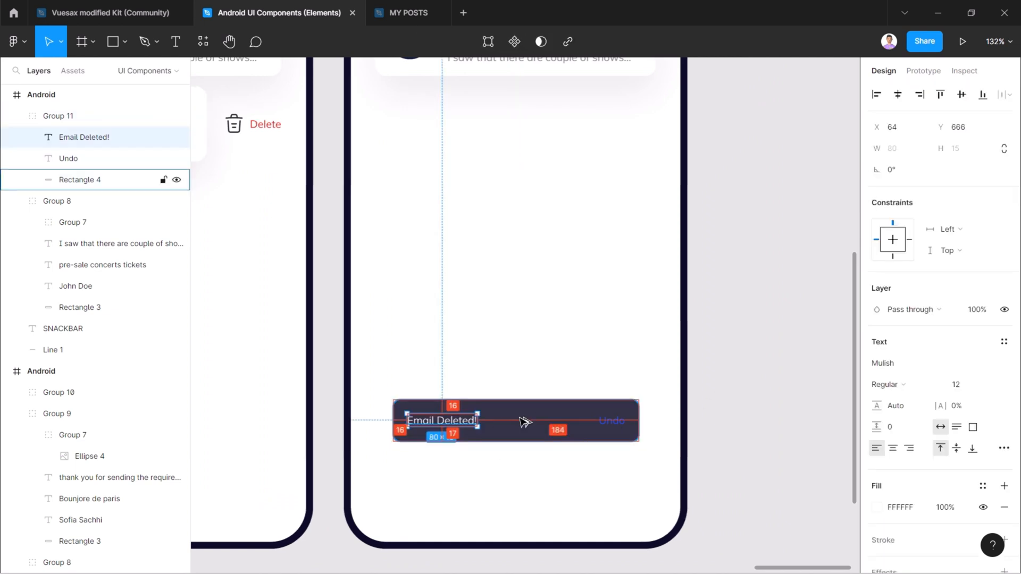
{"action": "left_click", "coordinate": [611, 422]}
{"action": "left_click", "coordinate": [735, 401]}
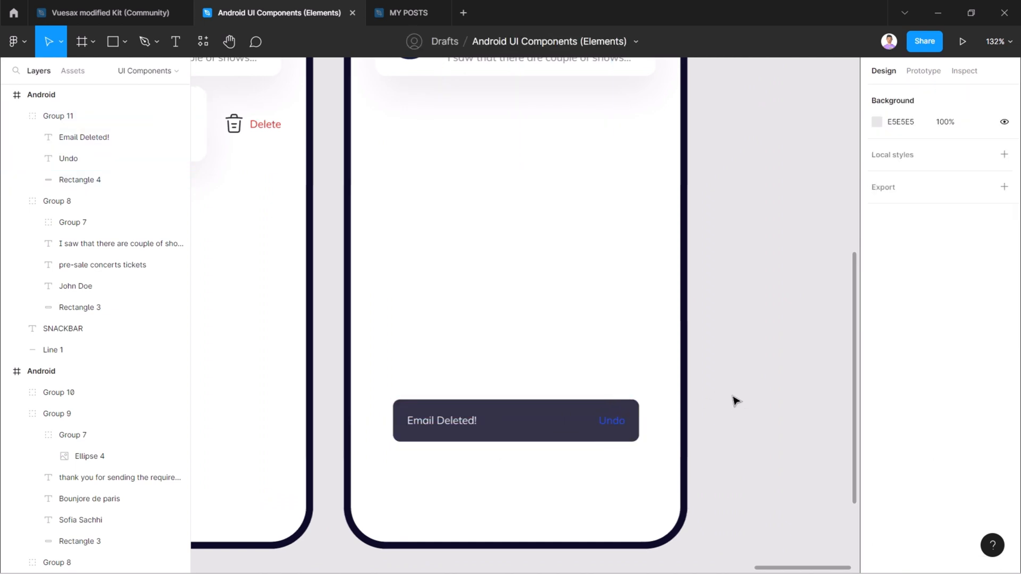
{"action": "left_click", "coordinate": [569, 412]}
{"action": "left_click", "coordinate": [787, 204]}
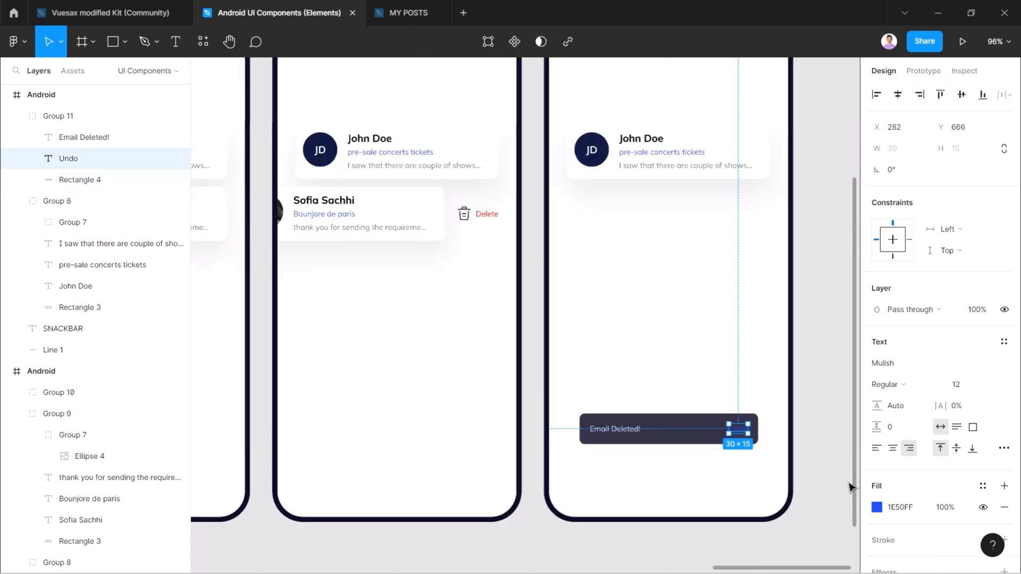
Darken the snackbar rectangle's fill to a near-black navy.
{"action": "left_click", "coordinate": [876, 508]}
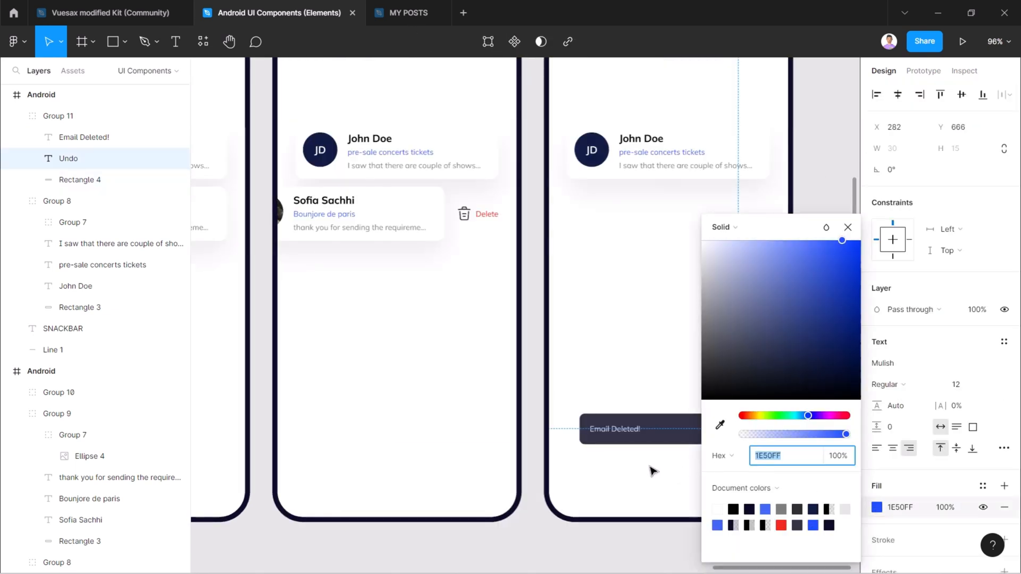
{"action": "scroll", "coordinate": [566, 464], "scroll_direction": "right", "scroll_amount": 3}
{"action": "left_click", "coordinate": [602, 433]}
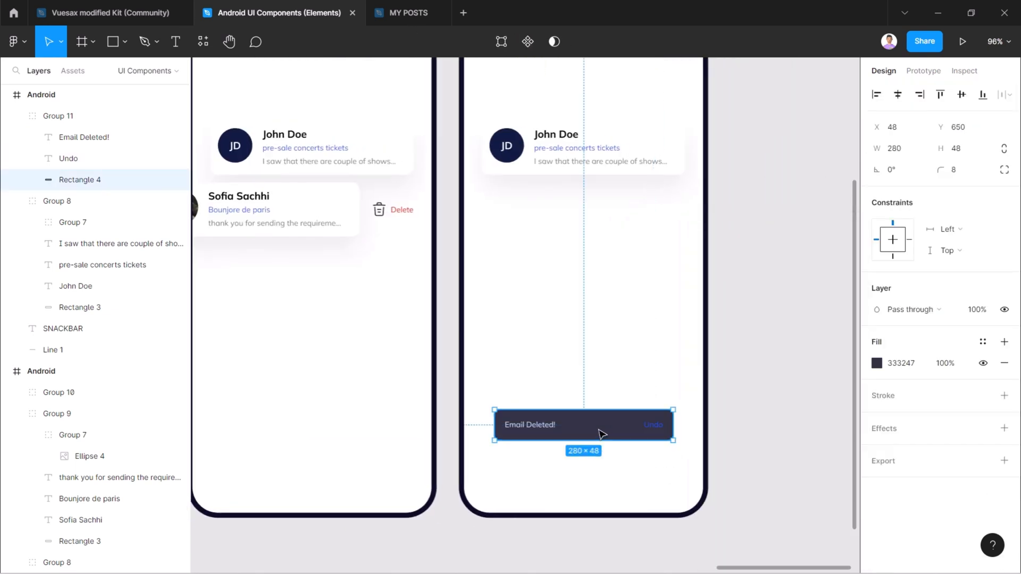
{"action": "left_click", "coordinate": [878, 365]}
{"action": "left_click_drag", "start_coordinate": [769, 384], "coordinate": [766, 376]}
Recolour the "Undo" text starting from the document blue 4168F4, shifting it to a lighter, more saturated sky blue.
{"action": "left_click", "coordinate": [653, 425]}
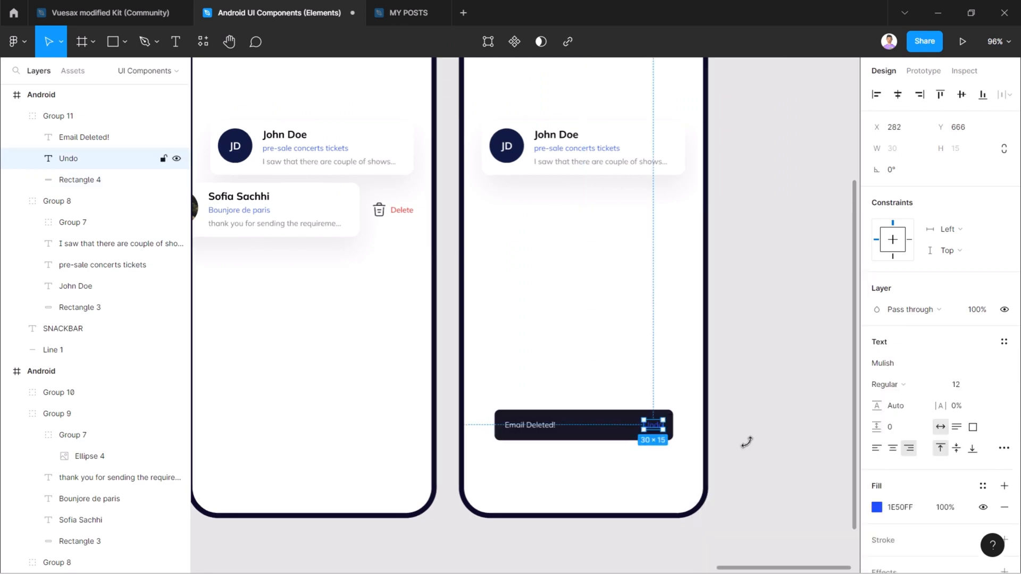
{"action": "left_click", "coordinate": [876, 507]}
{"action": "left_click", "coordinate": [781, 525]}
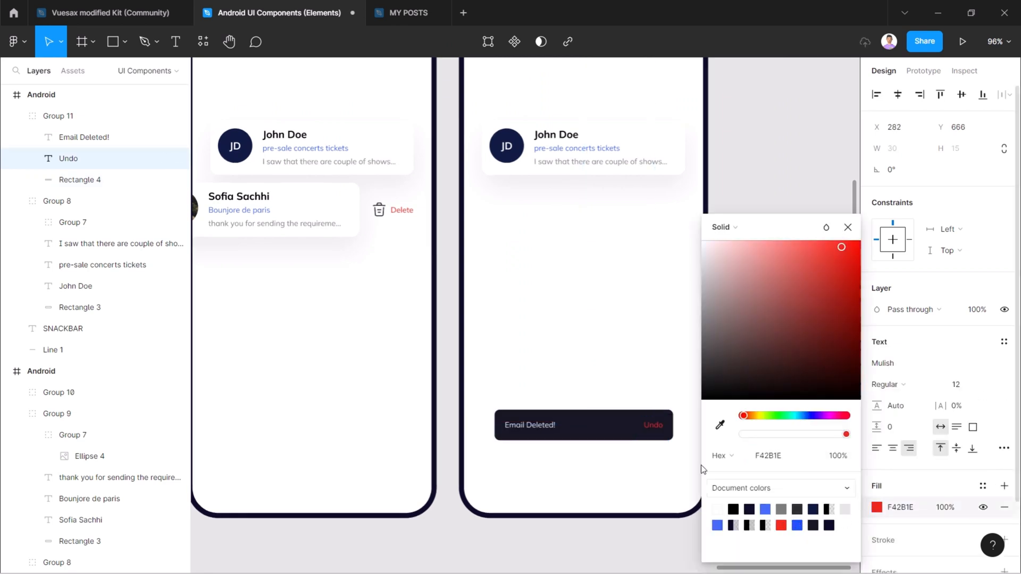
{"action": "left_click", "coordinate": [765, 509]}
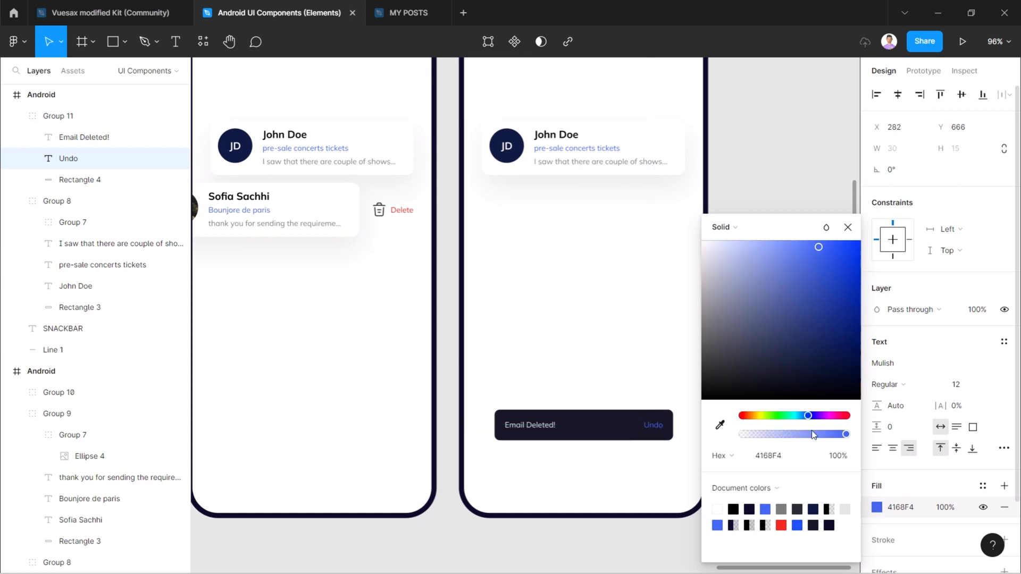
{"action": "left_click_drag", "start_coordinate": [812, 418], "coordinate": [805, 419]}
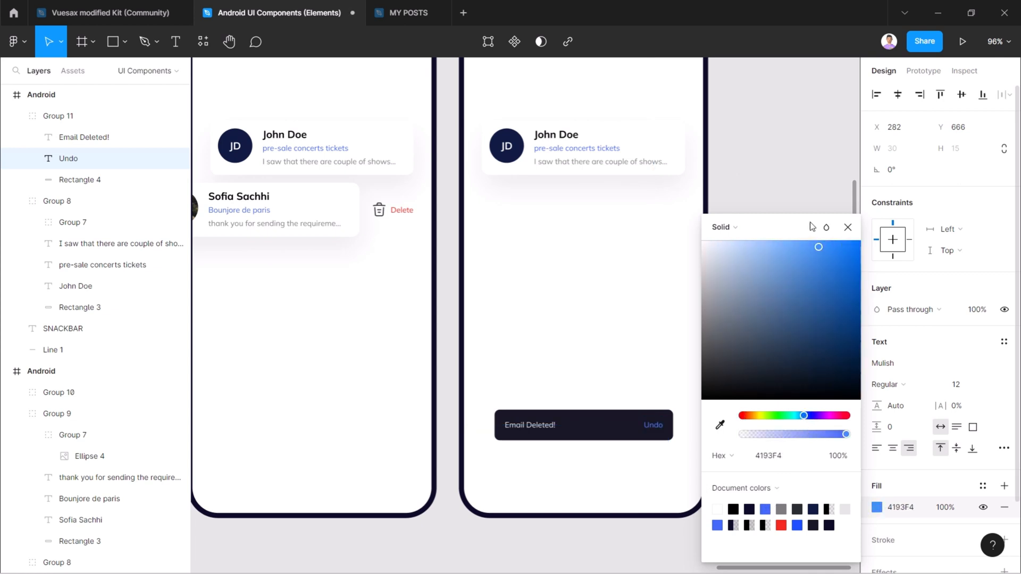
{"action": "left_click_drag", "start_coordinate": [823, 243], "coordinate": [835, 245]}
{"action": "left_click", "coordinate": [793, 170]}
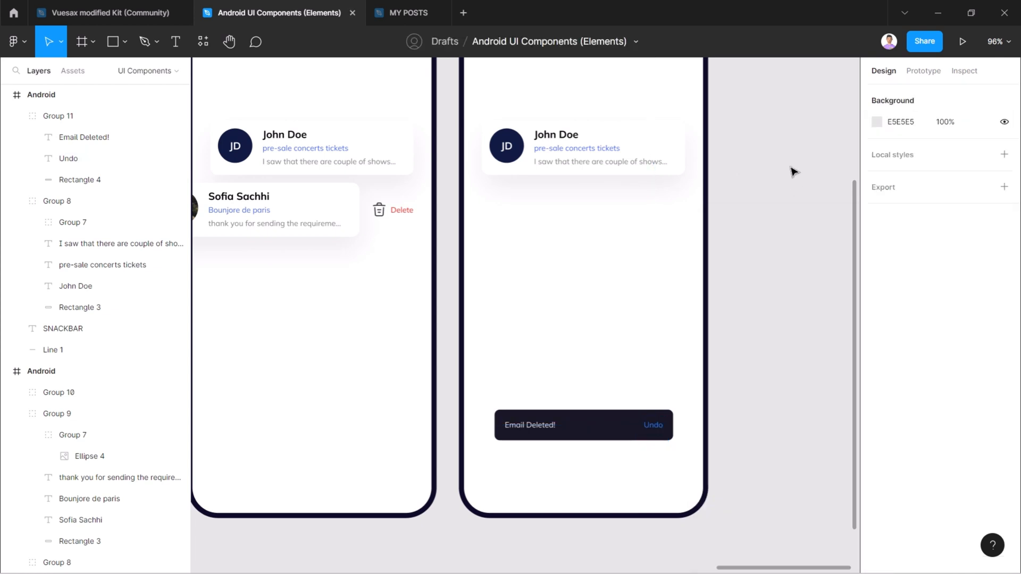
Set the "Undo" text's font weight to Bold.
{"action": "left_click", "coordinate": [652, 425]}
{"action": "left_click", "coordinate": [901, 387]}
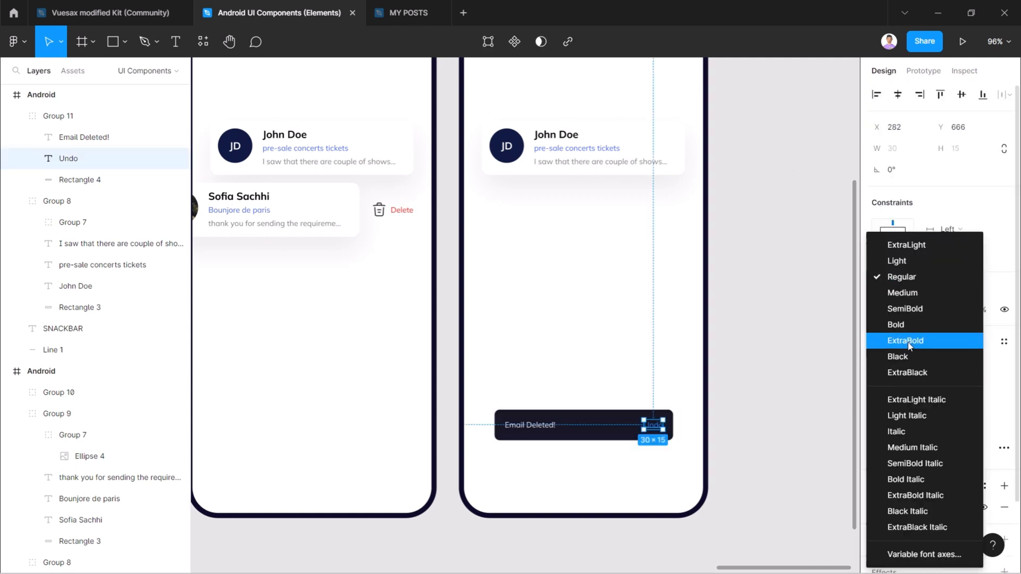
{"action": "left_click", "coordinate": [904, 323]}
{"action": "left_click", "coordinate": [779, 360]}
Connect the second email card on the first SNACKBAR frame to the second frame with a prototype interaction.
{"action": "scroll", "coordinate": [780, 361], "scroll_direction": "left", "scroll_amount": 1}
{"action": "scroll", "coordinate": [781, 363], "scroll_direction": "down", "scroll_amount": 3, "text": "ctrl"}
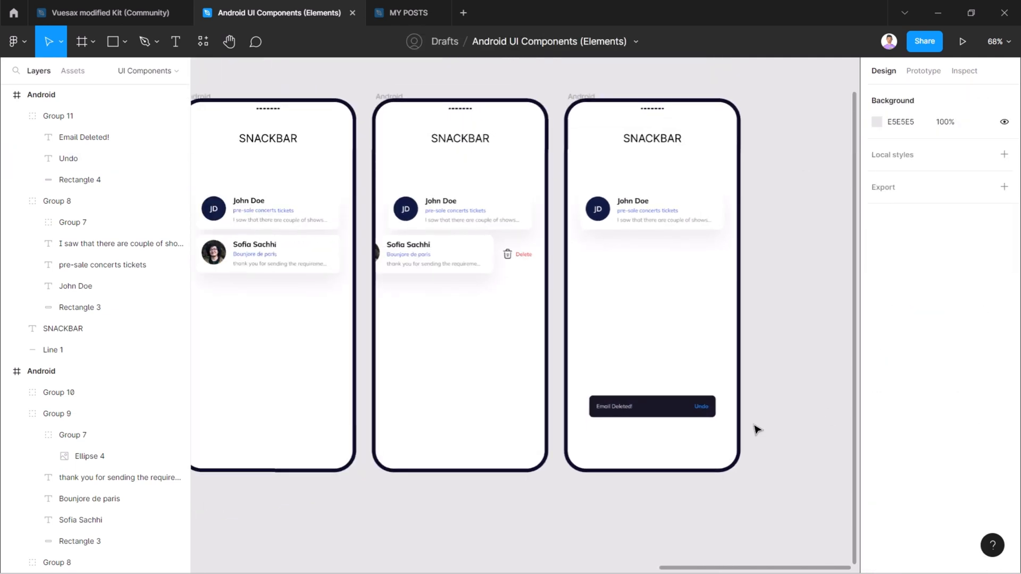
{"action": "scroll", "coordinate": [519, 463], "scroll_direction": "left", "scroll_amount": 3}
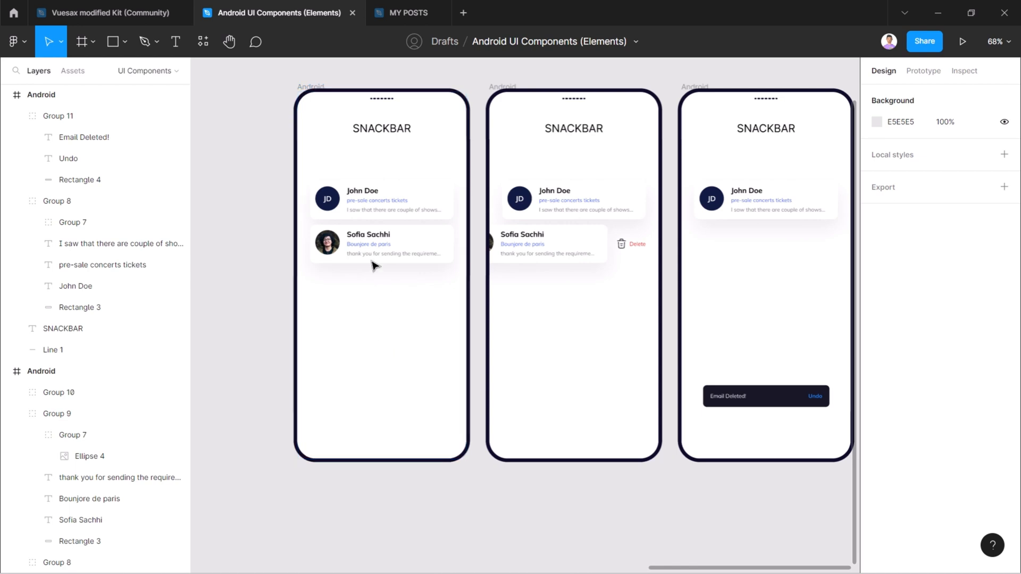
{"action": "scroll", "coordinate": [505, 99], "scroll_direction": "right", "scroll_amount": 1}
{"action": "left_click", "coordinate": [923, 70]}
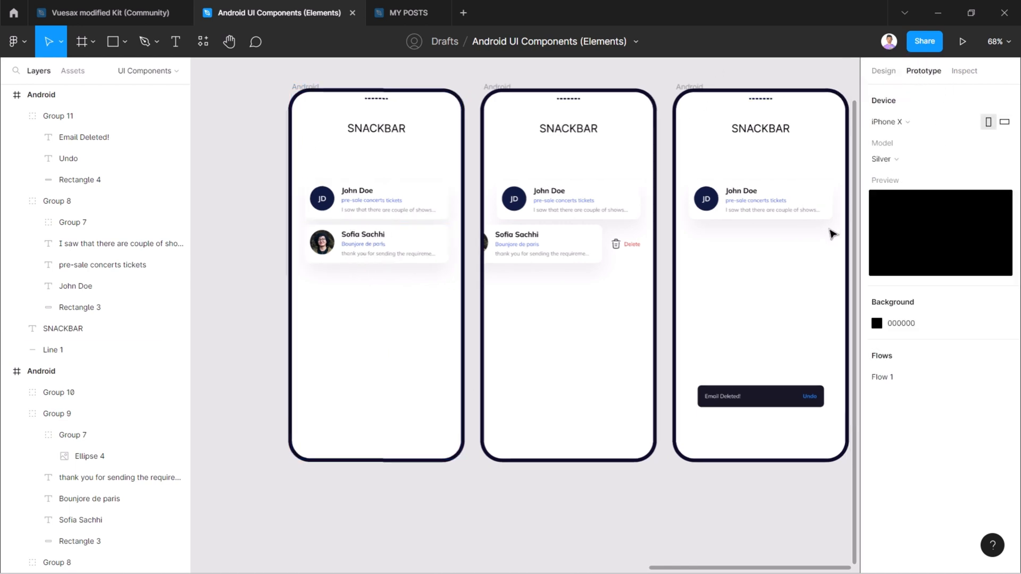
{"action": "left_click", "coordinate": [398, 211]}
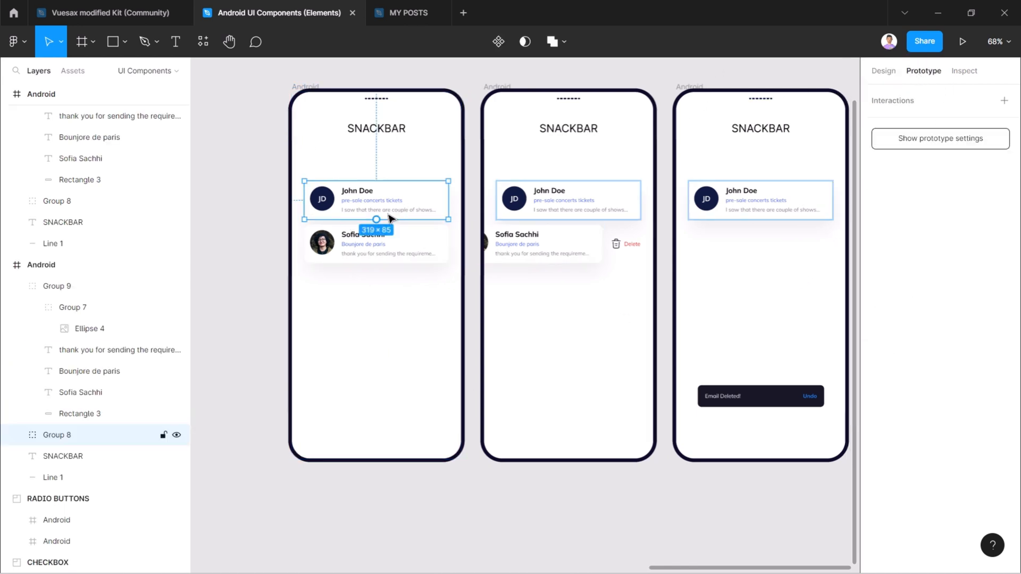
{"action": "left_click", "coordinate": [396, 246]}
{"action": "left_click_drag", "start_coordinate": [448, 244], "coordinate": [548, 260]}
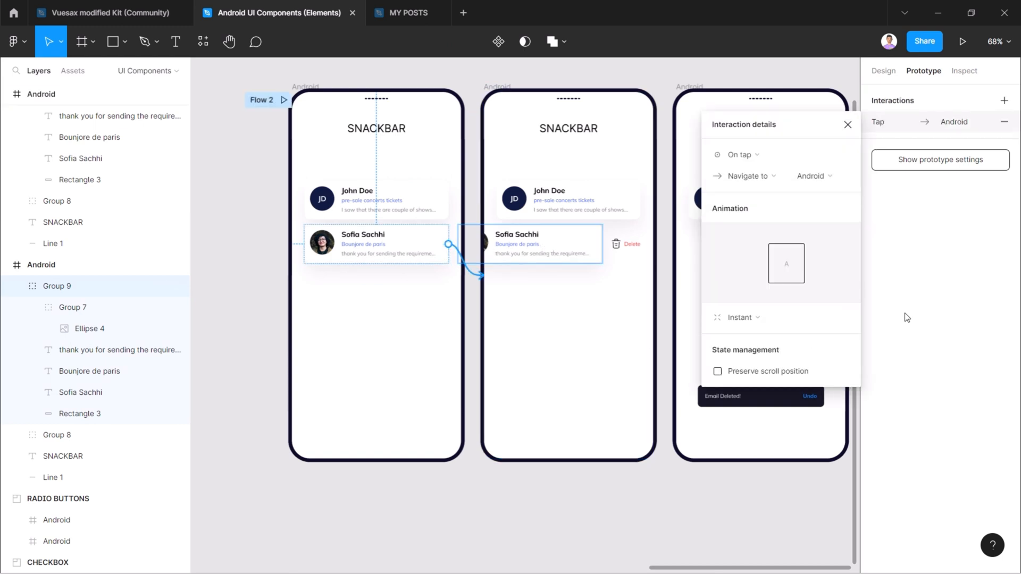
Set the email card's interaction trigger to On drag, with a Smart animate transition and Ease in and out easing.
{"action": "left_click", "coordinate": [743, 157]}
{"action": "left_click", "coordinate": [743, 170]}
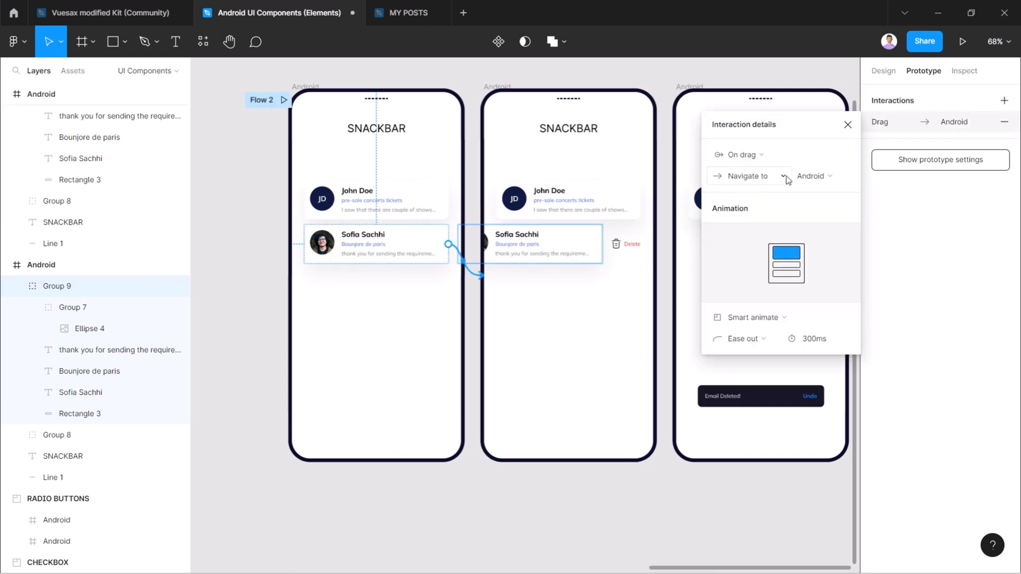
{"action": "left_click", "coordinate": [764, 318]}
{"action": "left_click", "coordinate": [761, 326]}
{"action": "left_click", "coordinate": [754, 337]}
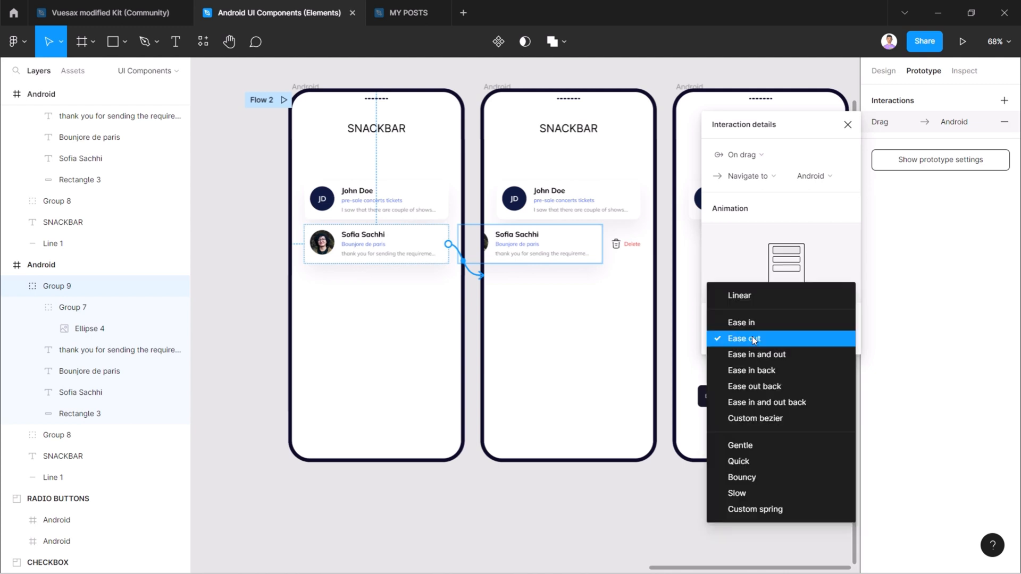
{"action": "left_click", "coordinate": [762, 355]}
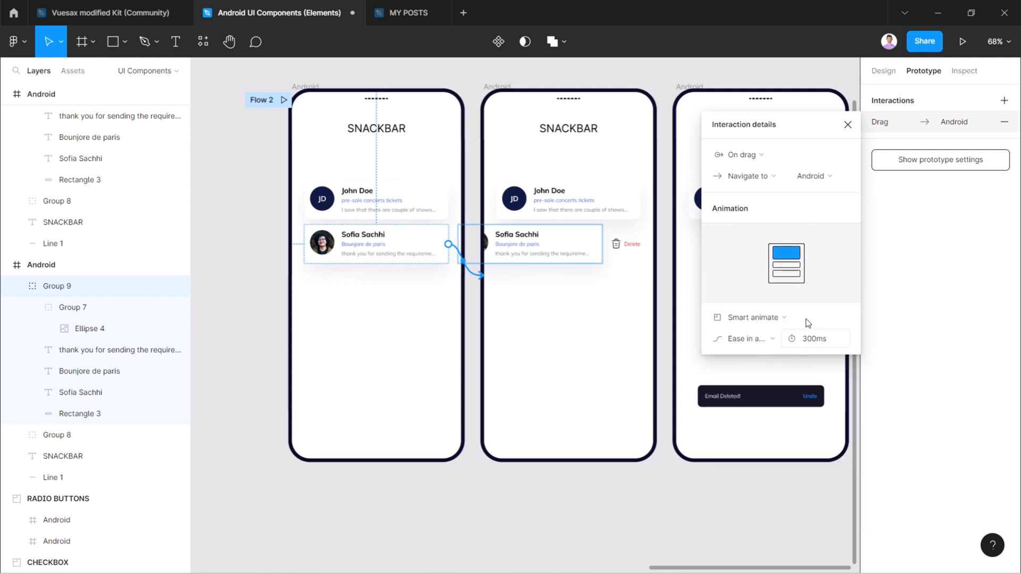
Link the Delete group on the second frame to the third frame on tap, using a Smart animate transition.
{"action": "left_click", "coordinate": [633, 253]}
{"action": "left_click_drag", "start_coordinate": [669, 278], "coordinate": [739, 291]}
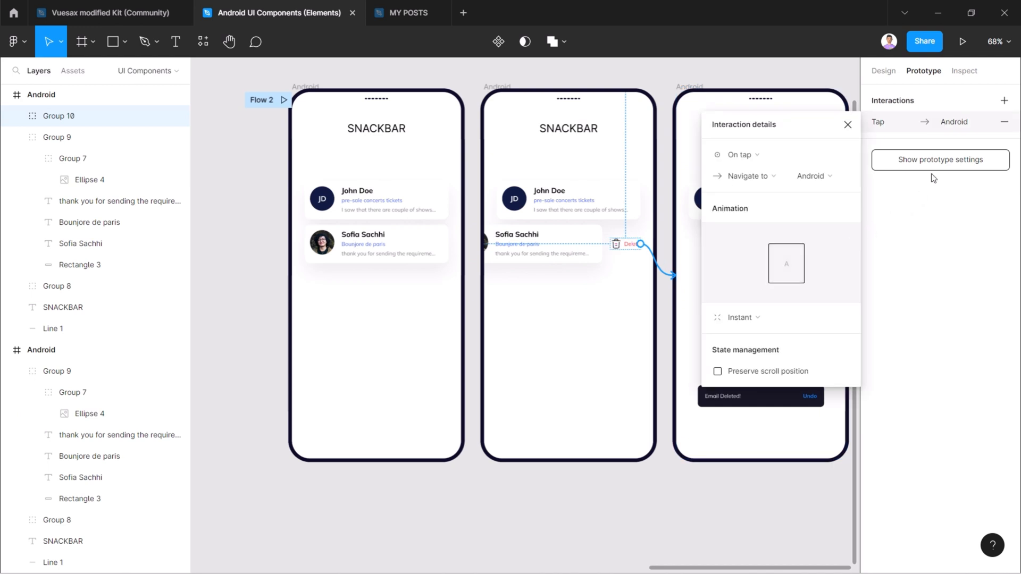
{"action": "left_click", "coordinate": [751, 324]}
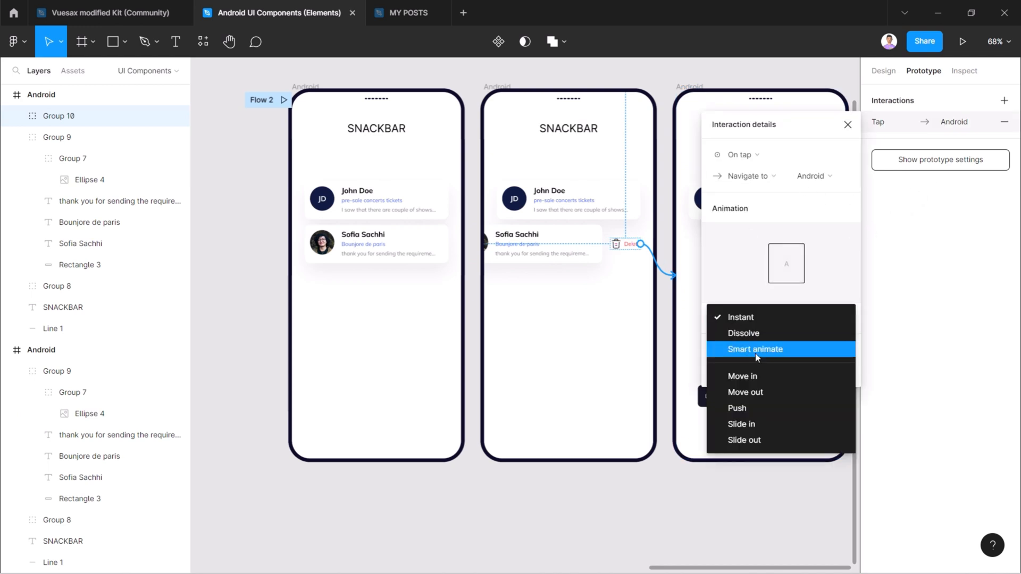
{"action": "left_click", "coordinate": [758, 351]}
{"action": "left_click", "coordinate": [759, 340]}
{"action": "left_click", "coordinate": [759, 343]}
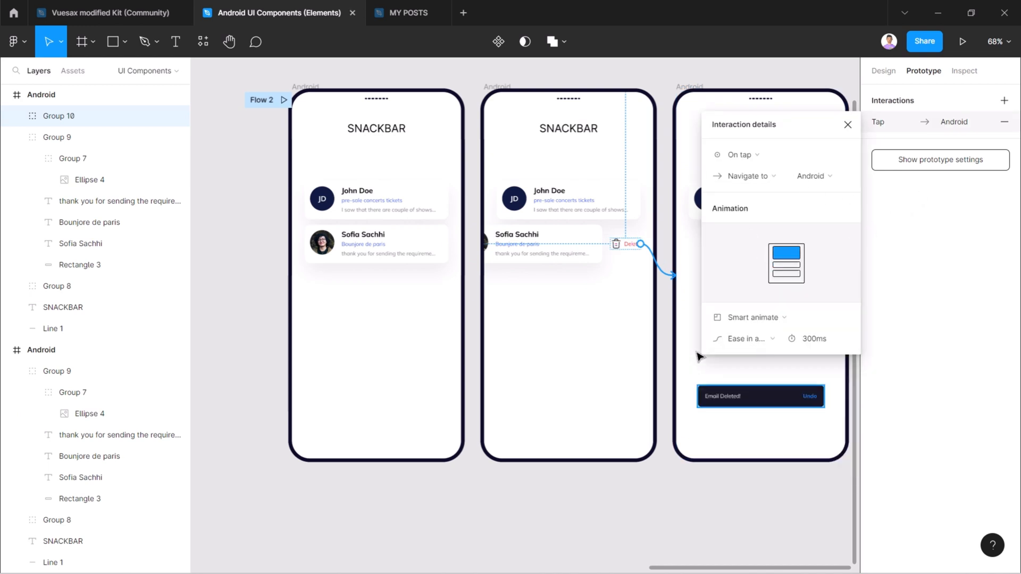
Link the snackbar's "Undo" text on the third frame back to the first frame on tap.
{"action": "scroll", "coordinate": [681, 364], "scroll_direction": "right", "scroll_amount": 3}
{"action": "scroll", "coordinate": [691, 385], "scroll_direction": "right", "scroll_amount": 1}
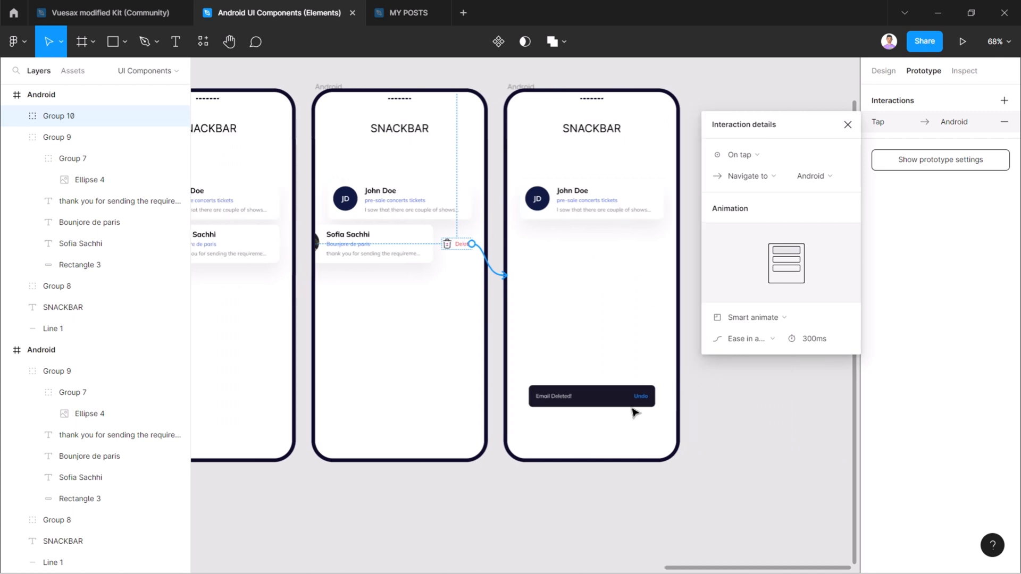
{"action": "left_click", "coordinate": [641, 403]}
{"action": "double_click", "coordinate": [644, 402]}
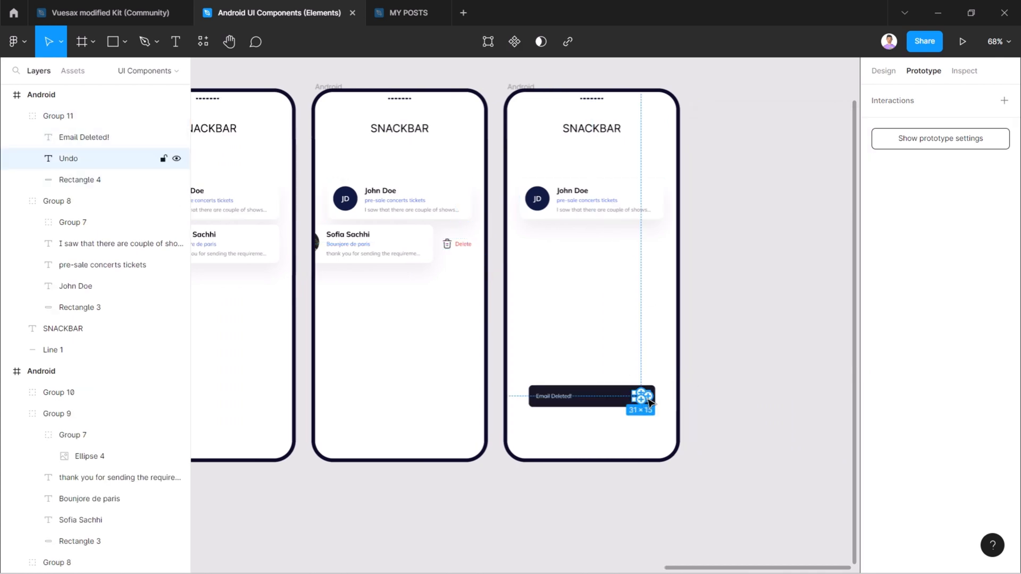
{"action": "left_click_drag", "start_coordinate": [525, 334], "coordinate": [271, 299]}
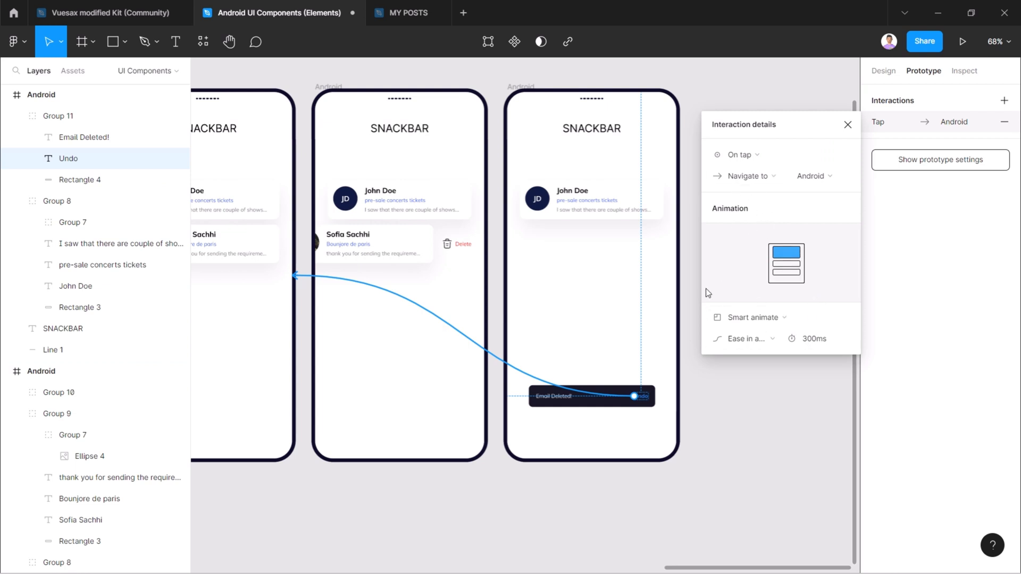
{"action": "left_click", "coordinate": [733, 412]}
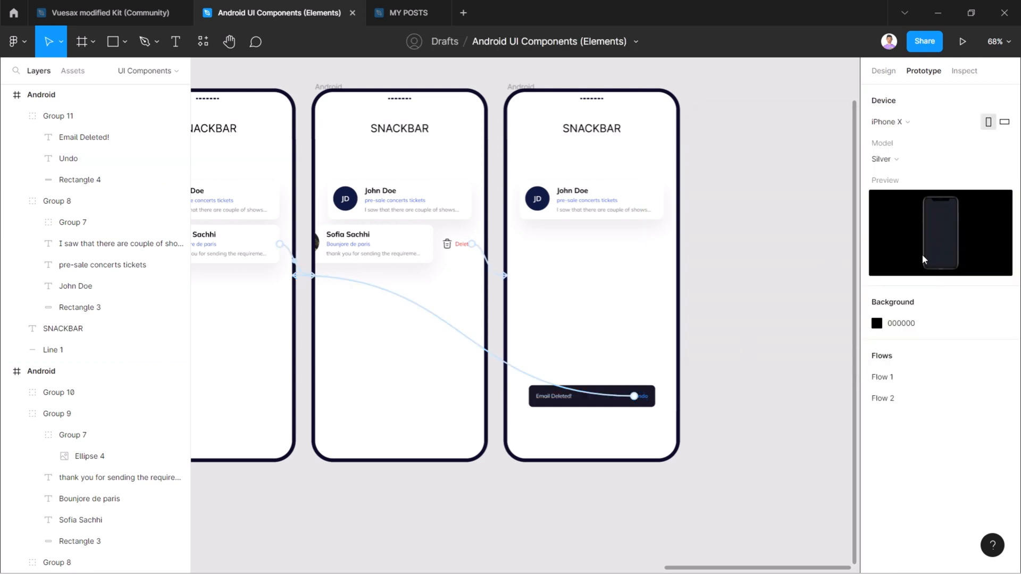
Set up the prototype device as an iPhone X in Space Grey with a 482AFF background.
{"action": "left_click", "coordinate": [907, 128]}
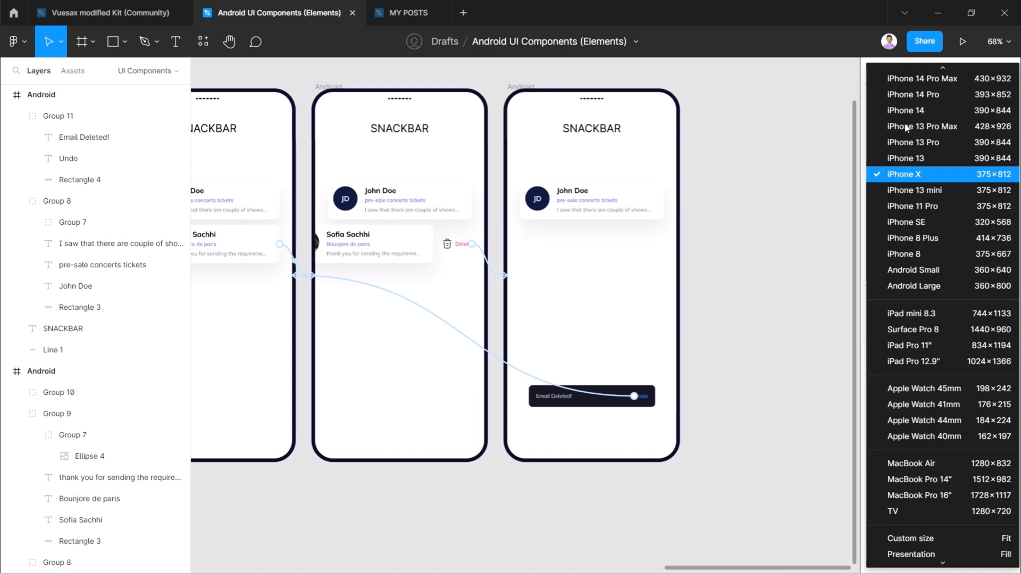
{"action": "left_click", "coordinate": [929, 174]}
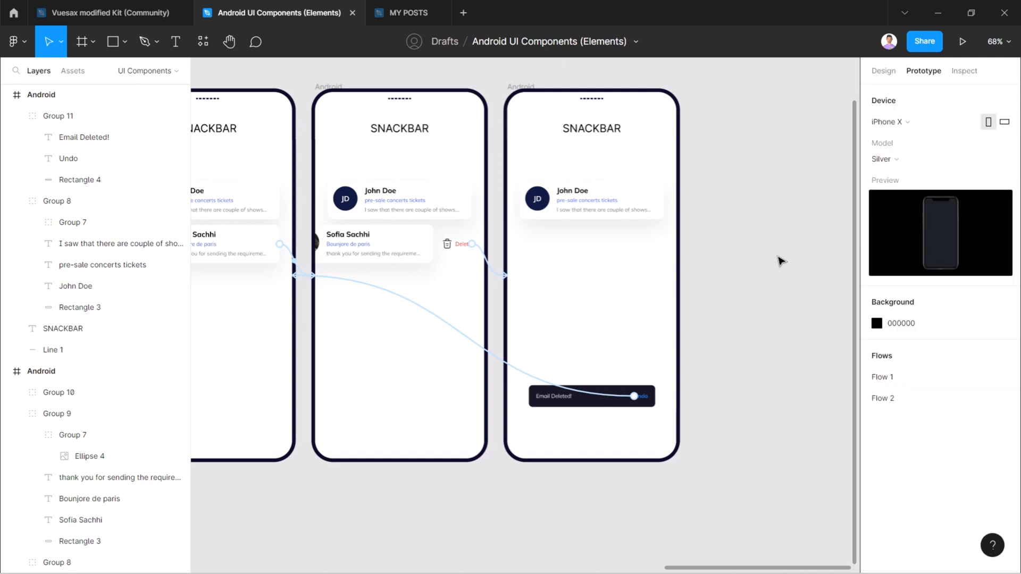
{"action": "key", "text": "shift+1"}
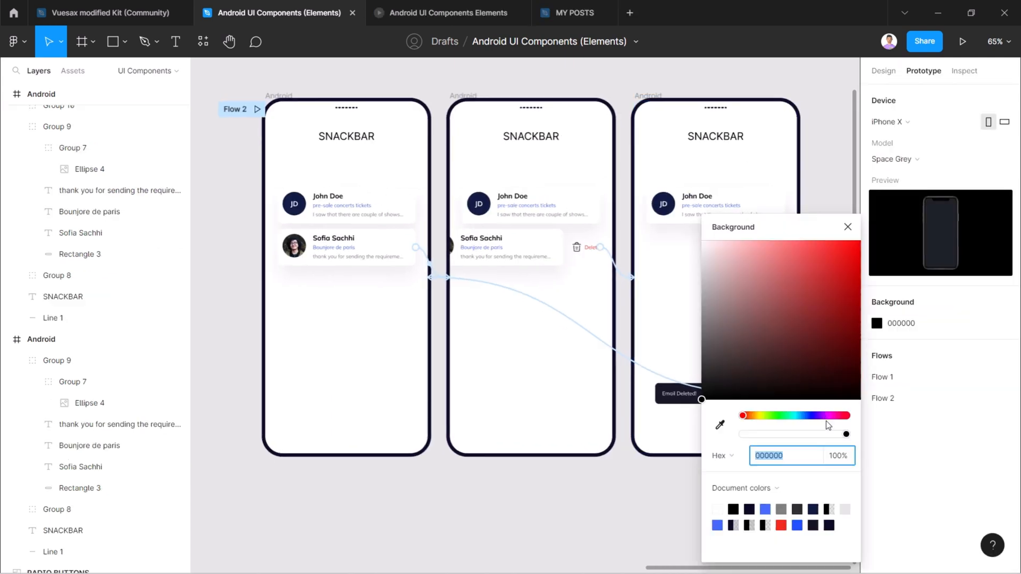
{"action": "left_click_drag", "start_coordinate": [826, 415], "coordinate": [814, 416]}
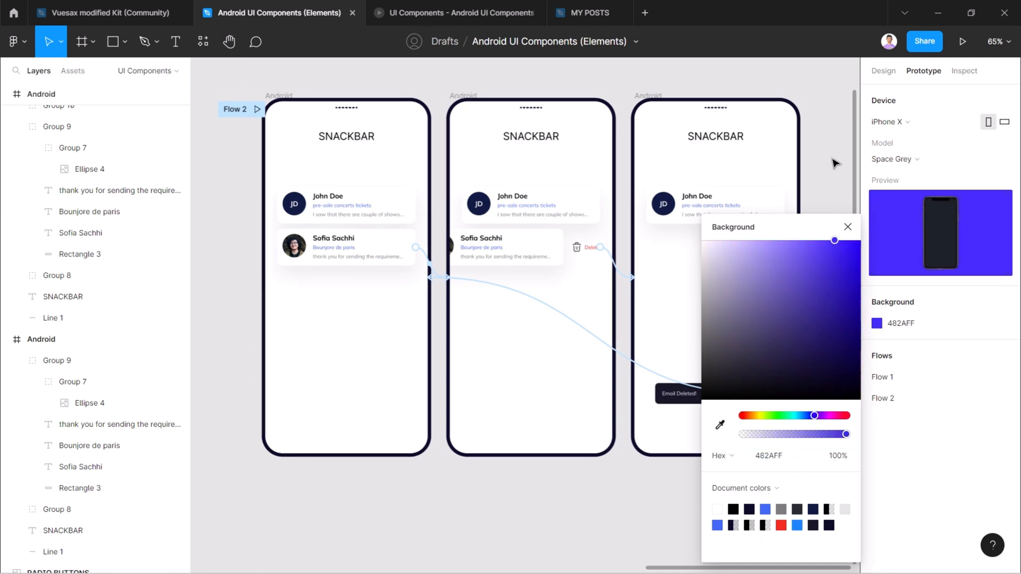
{"action": "left_click", "coordinate": [848, 227]}
Test Flow 2 in the prototype preview by repeatedly swiping the second email card, deleting it and undoing the deletion from the snackbar.
{"action": "left_click", "coordinate": [539, 16]}
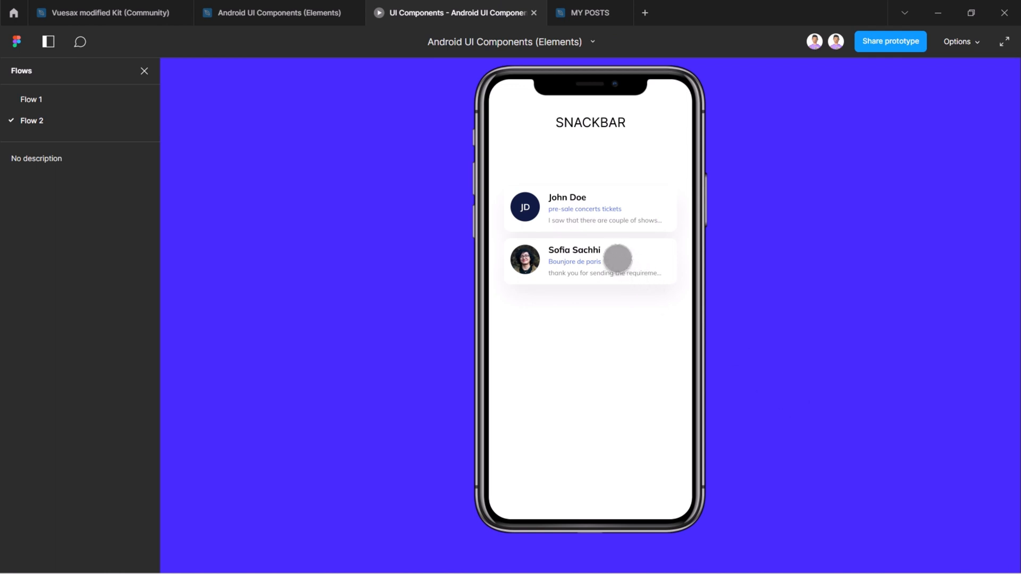
{"action": "left_click_drag", "start_coordinate": [617, 259], "coordinate": [547, 267]}
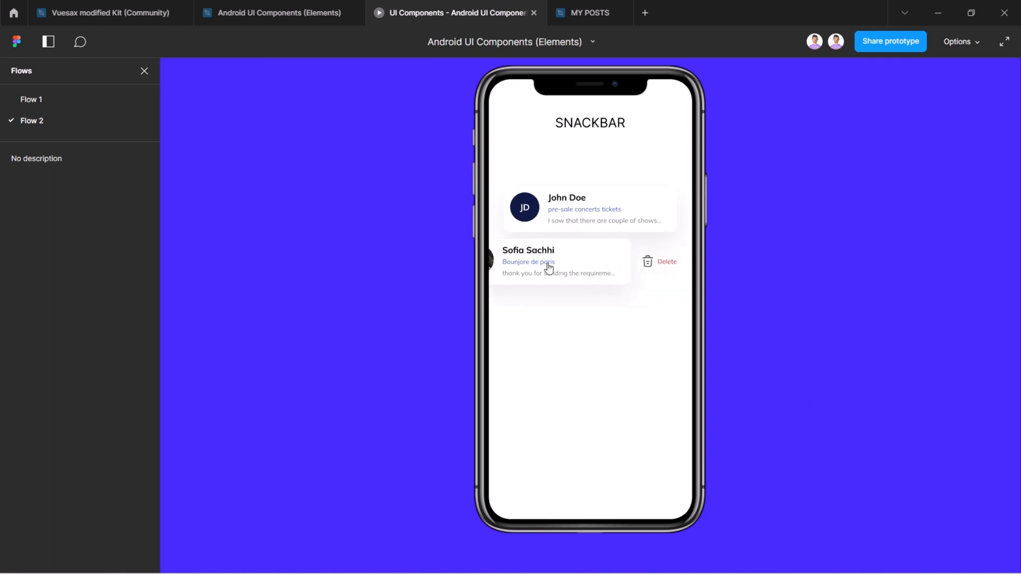
{"action": "left_click", "coordinate": [649, 264]}
{"action": "left_click", "coordinate": [652, 441]}
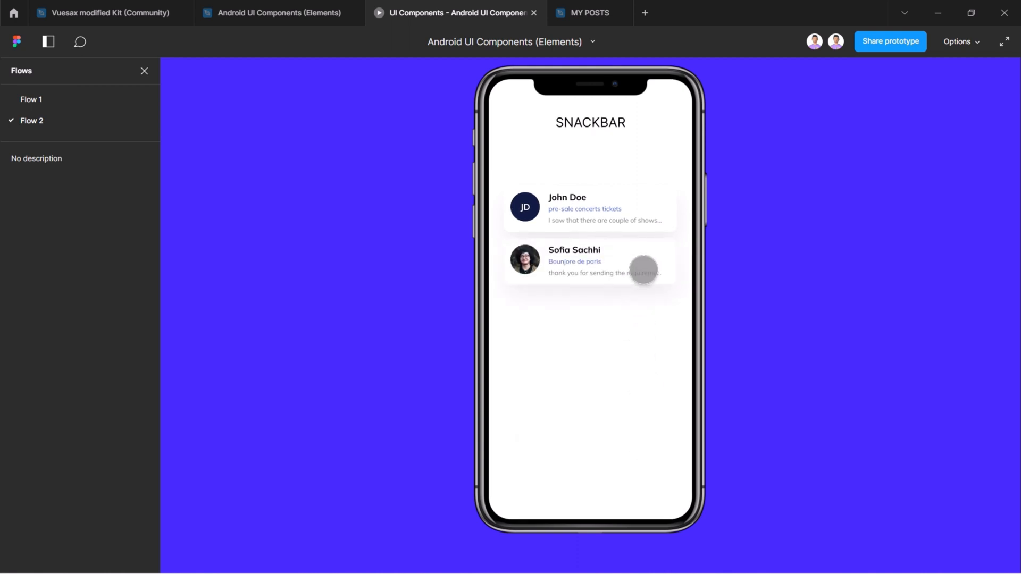
{"action": "left_click_drag", "start_coordinate": [643, 270], "coordinate": [490, 260]}
{"action": "left_click", "coordinate": [647, 264]}
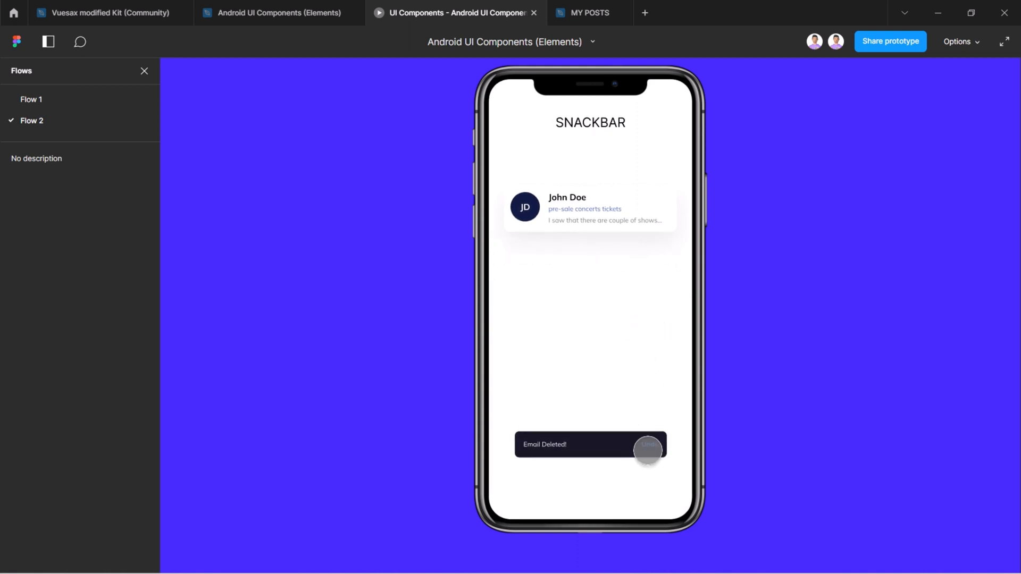
{"action": "left_click", "coordinate": [649, 444]}
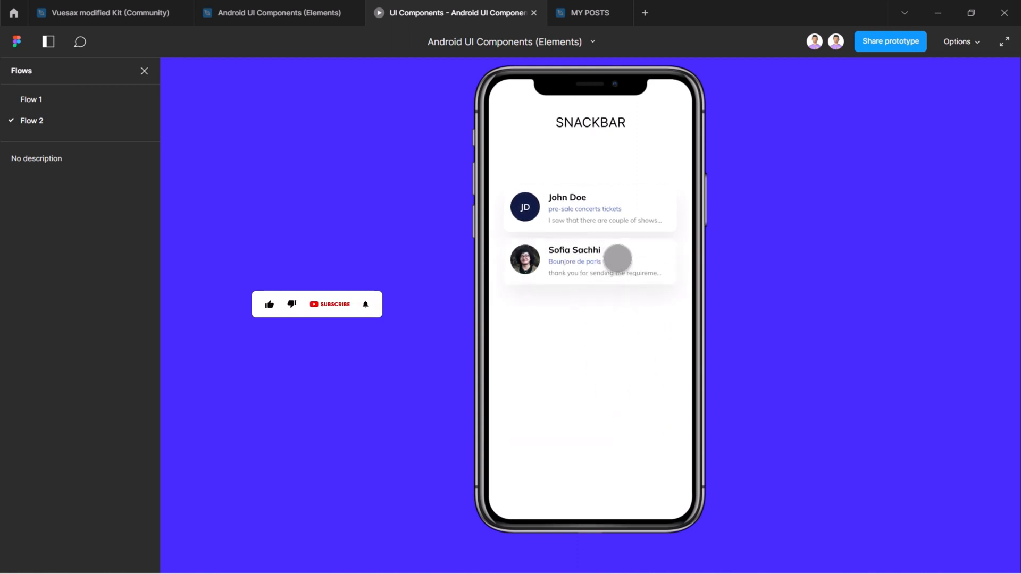
{"action": "left_click_drag", "start_coordinate": [615, 258], "coordinate": [537, 256]}
{"action": "left_click", "coordinate": [647, 264]}
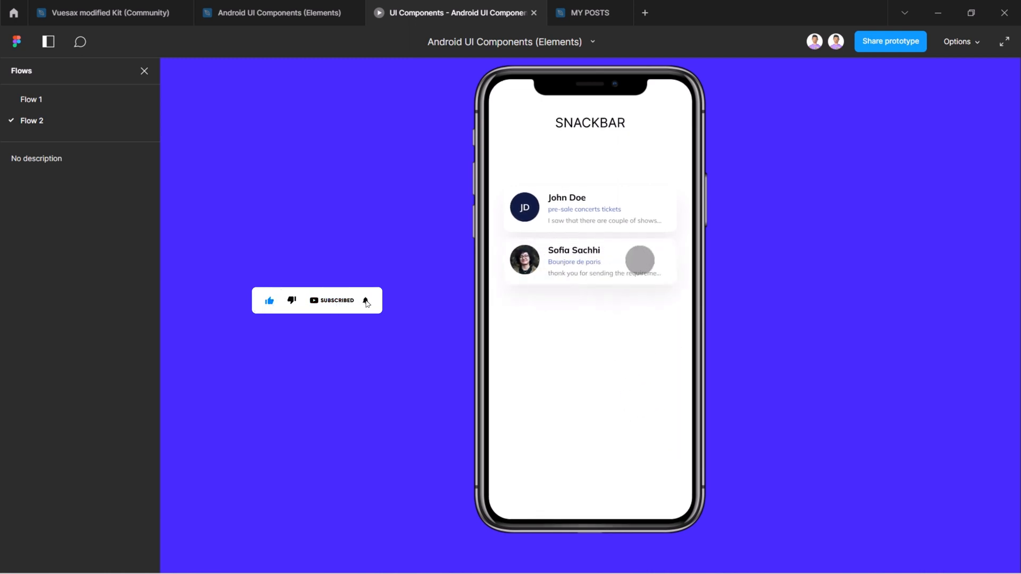
{"action": "left_click", "coordinate": [607, 261]}
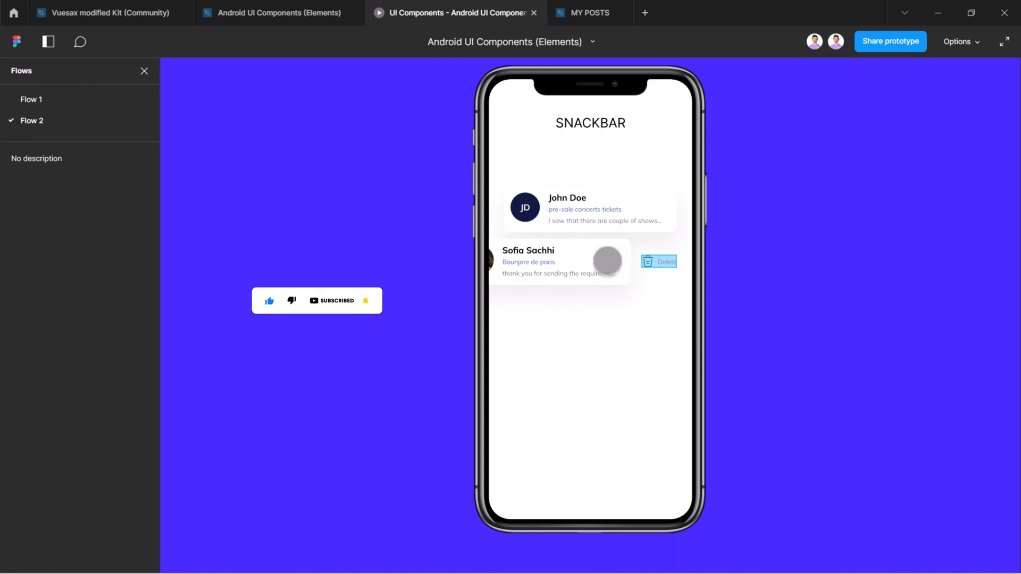
{"action": "left_click", "coordinate": [649, 262]}
{"action": "left_click", "coordinate": [655, 440]}
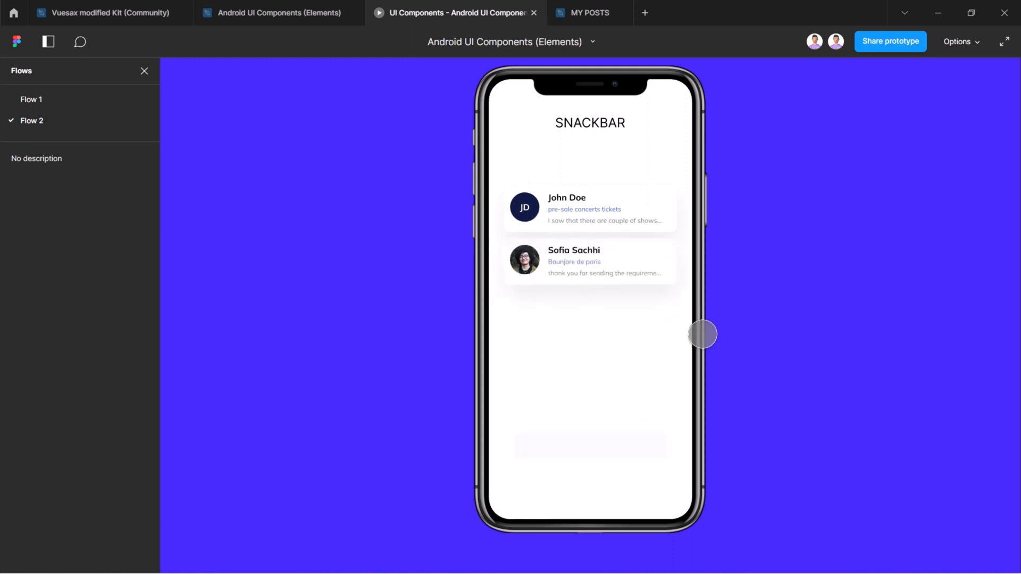